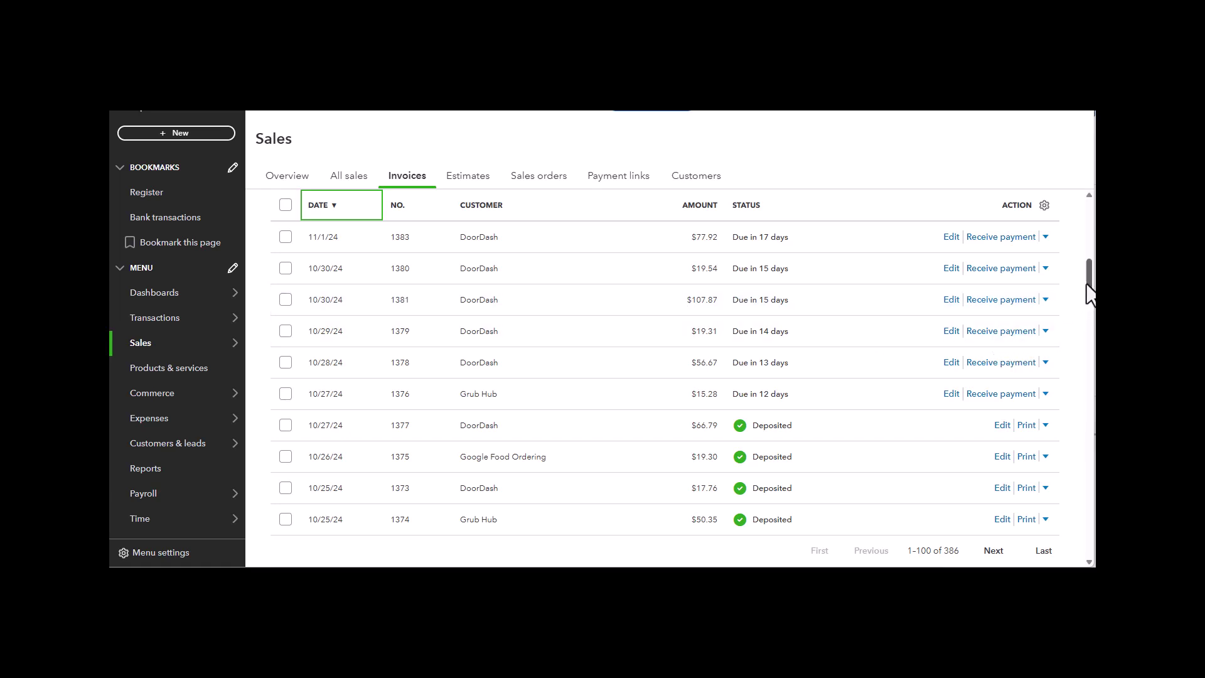
- Browse the first two pages of the invoice list for overdue delivery-service invoices dated around mid-July 2024
drag(1090, 290, 1085, 560)
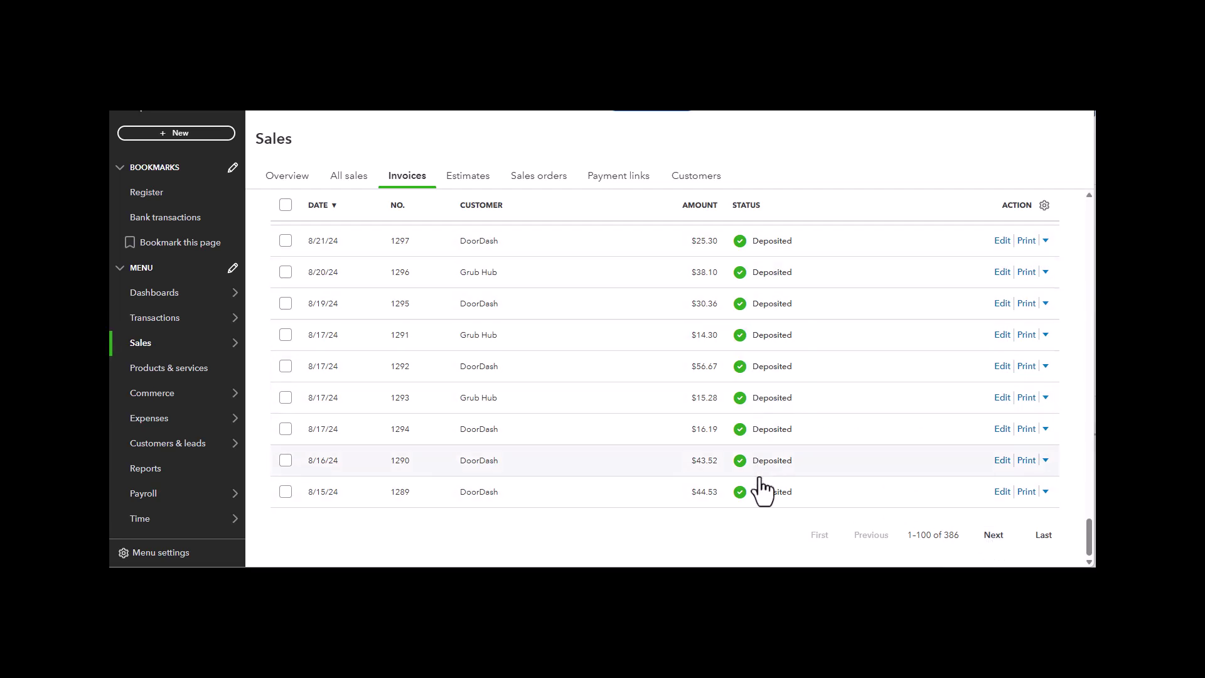
click(995, 536)
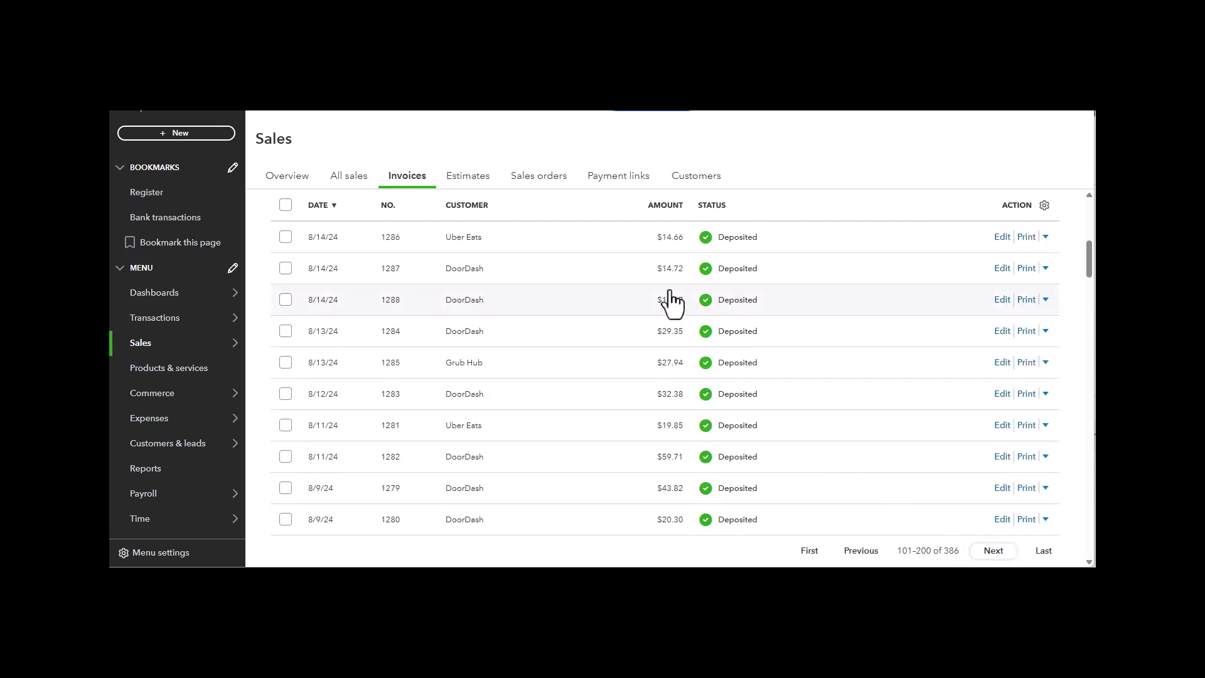
scroll(669, 300, down, 8)
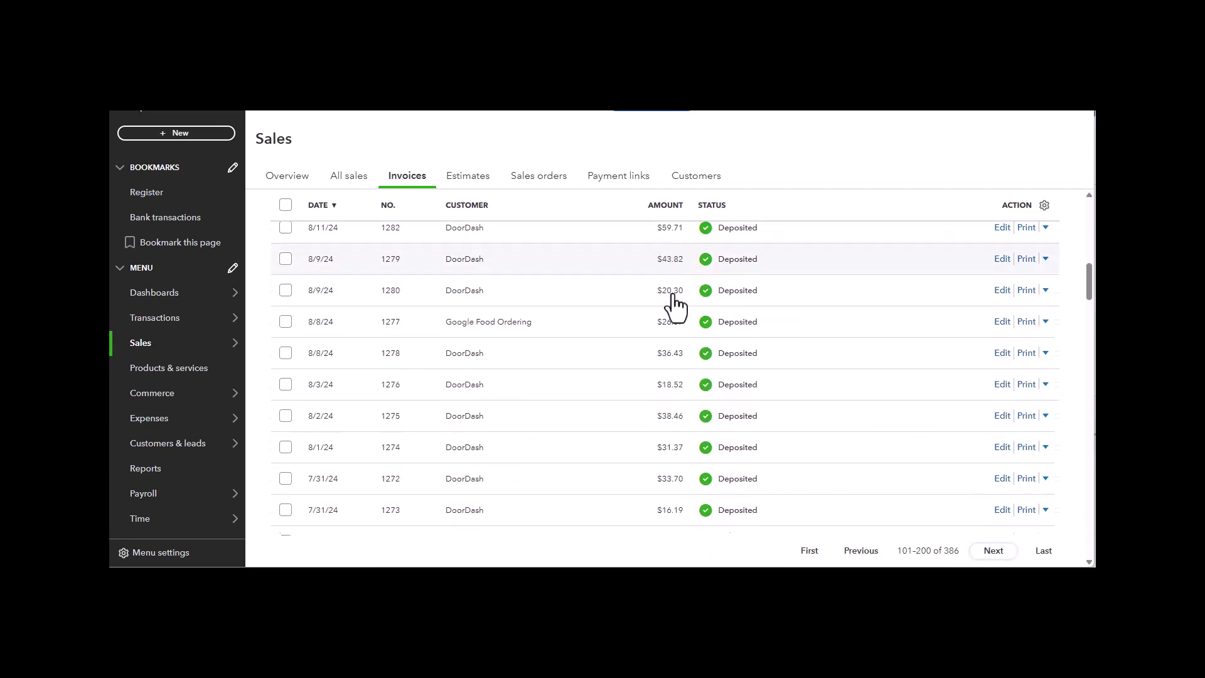
scroll(673, 302, down, 10)
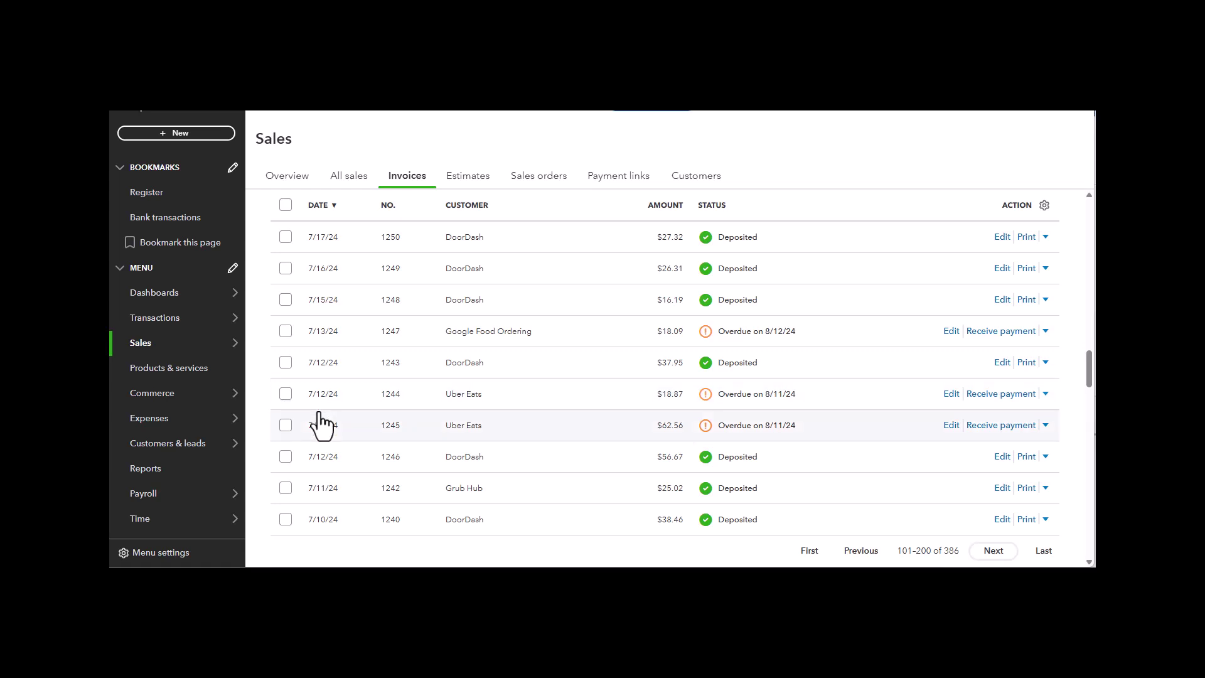
scroll(312, 420, down, 4)
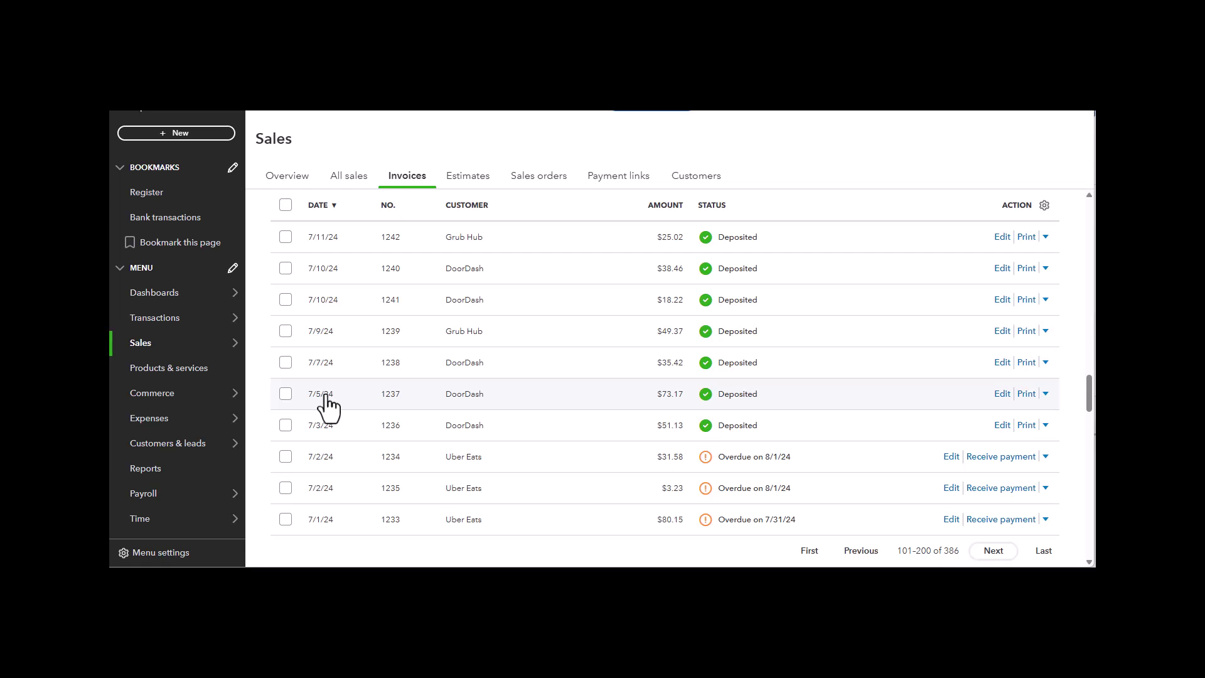
scroll(323, 396, up, 8)
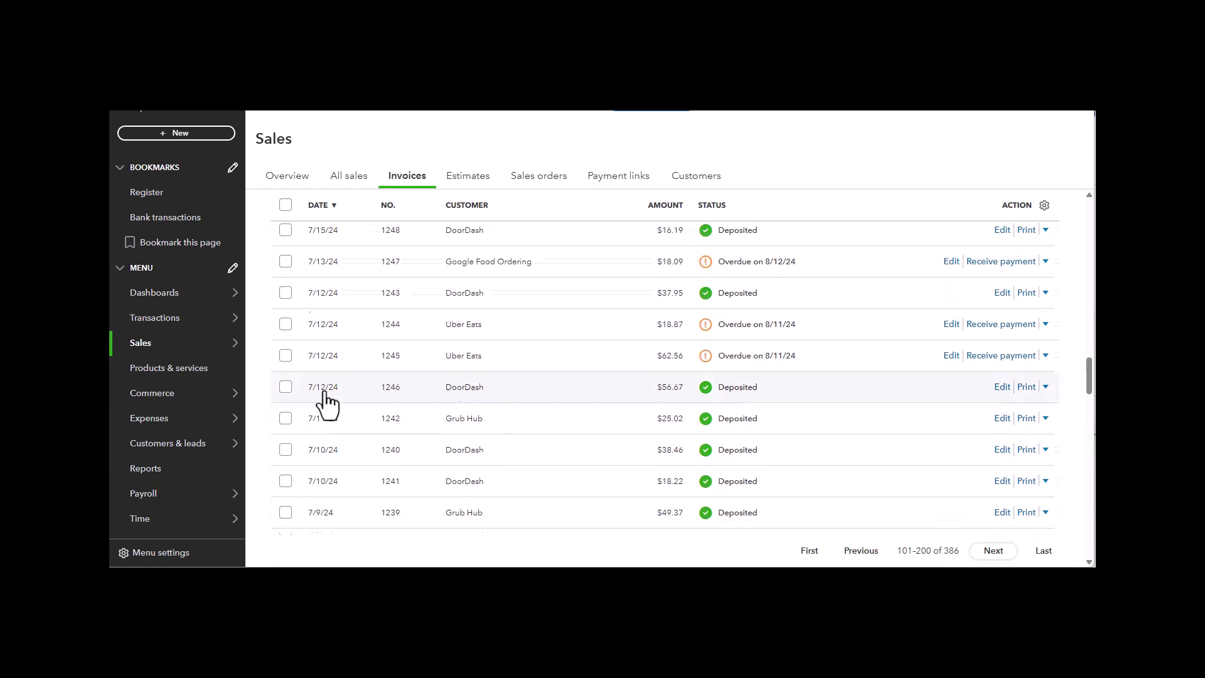
scroll(329, 400, down, 5)
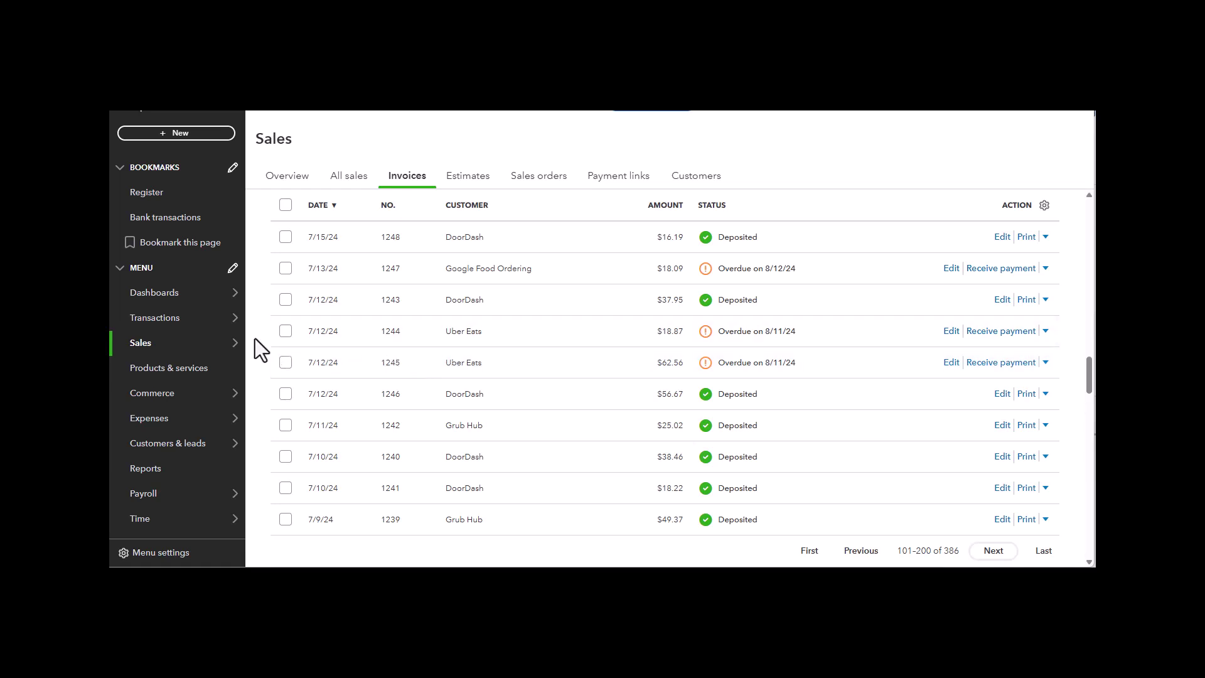
- Open the Chase Checking register from the chart of accounts
mouse_move(168, 322)
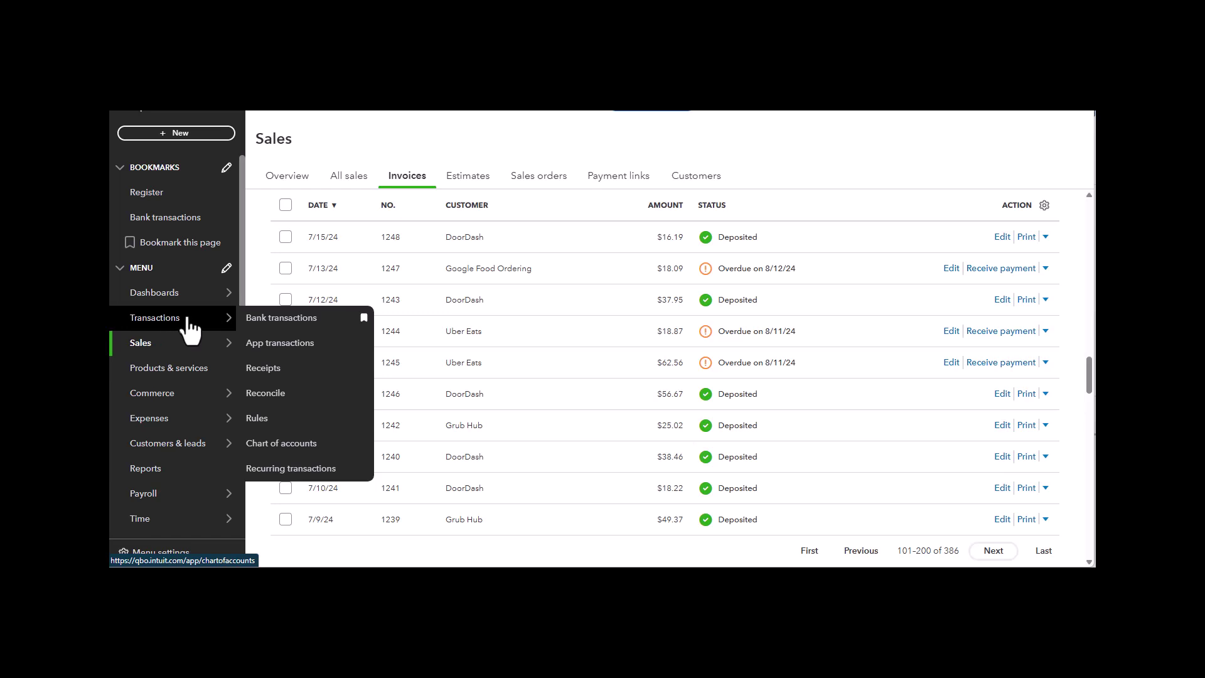
click(257, 447)
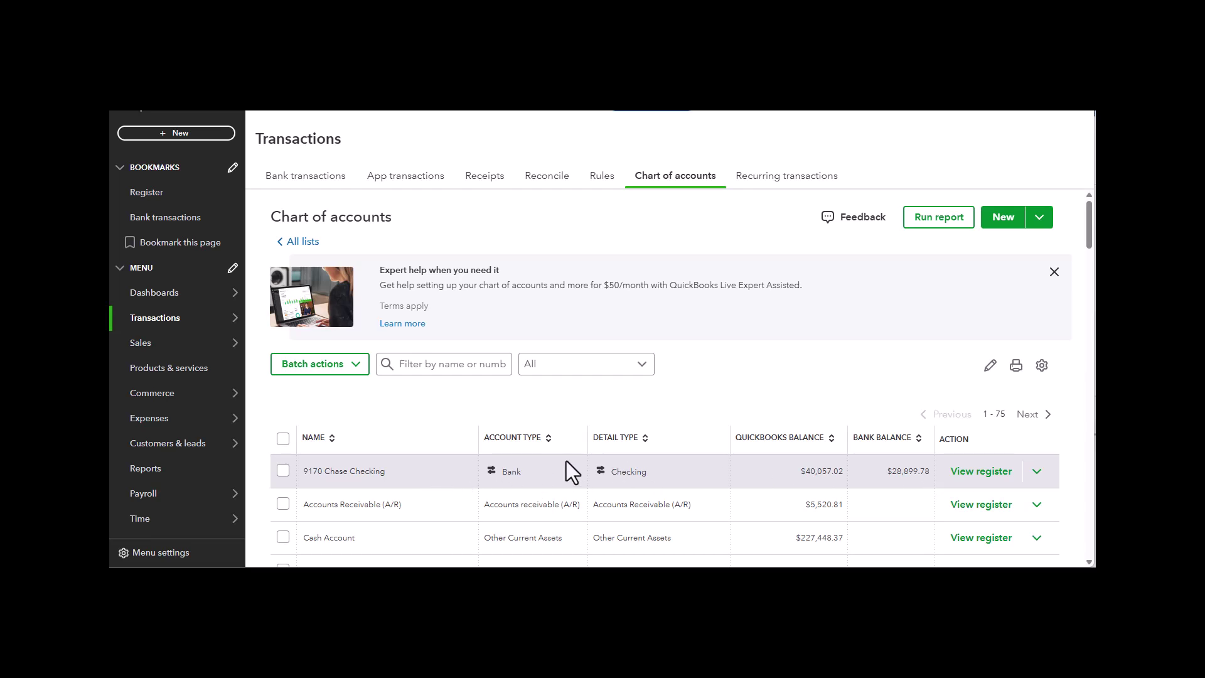
click(980, 472)
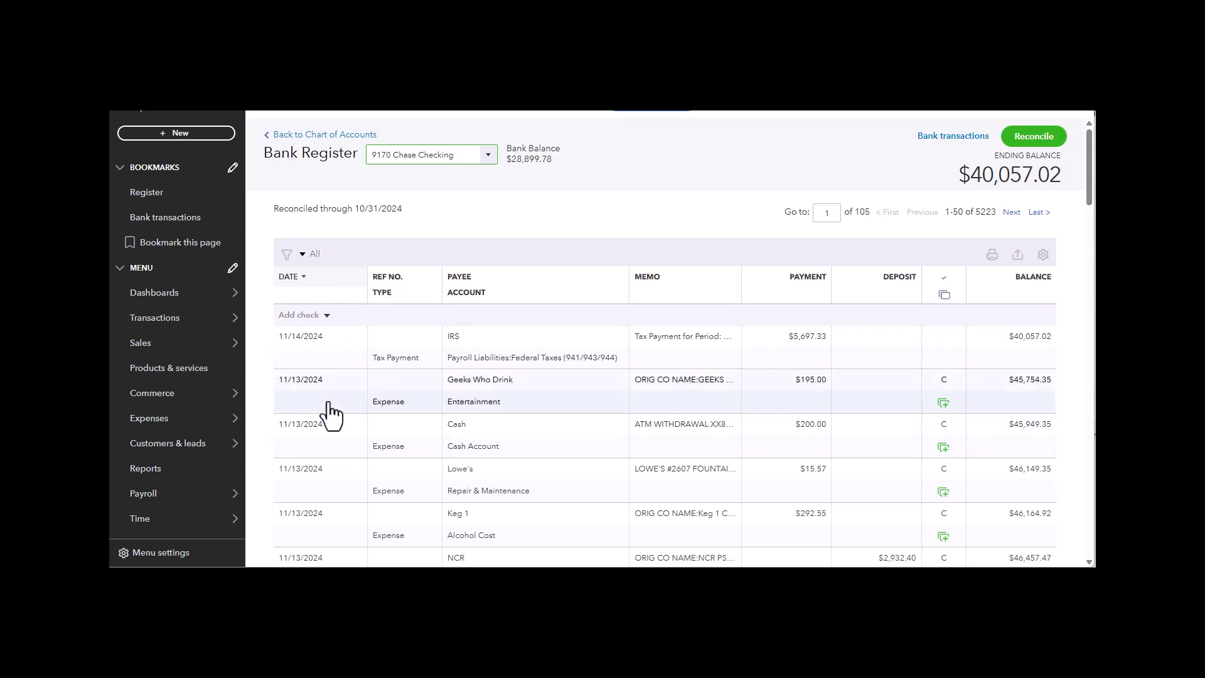
- Set the start date of the bank register's filter to 07/15/2024
click(303, 256)
click(401, 385)
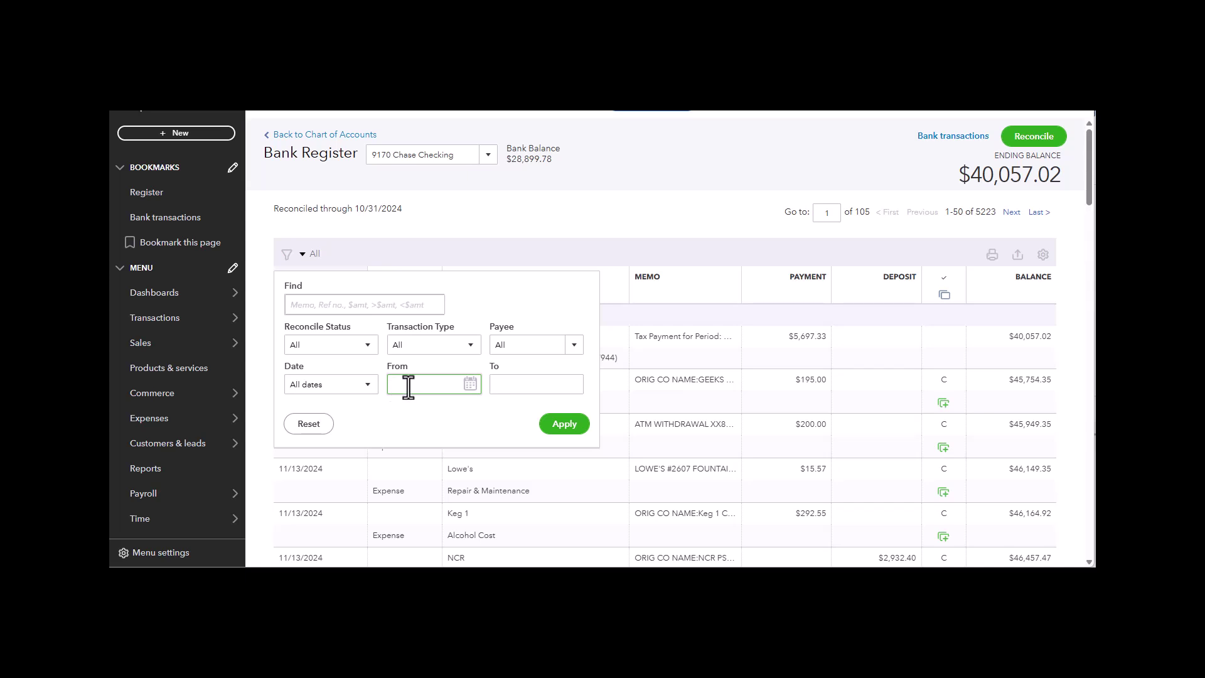
click(472, 385)
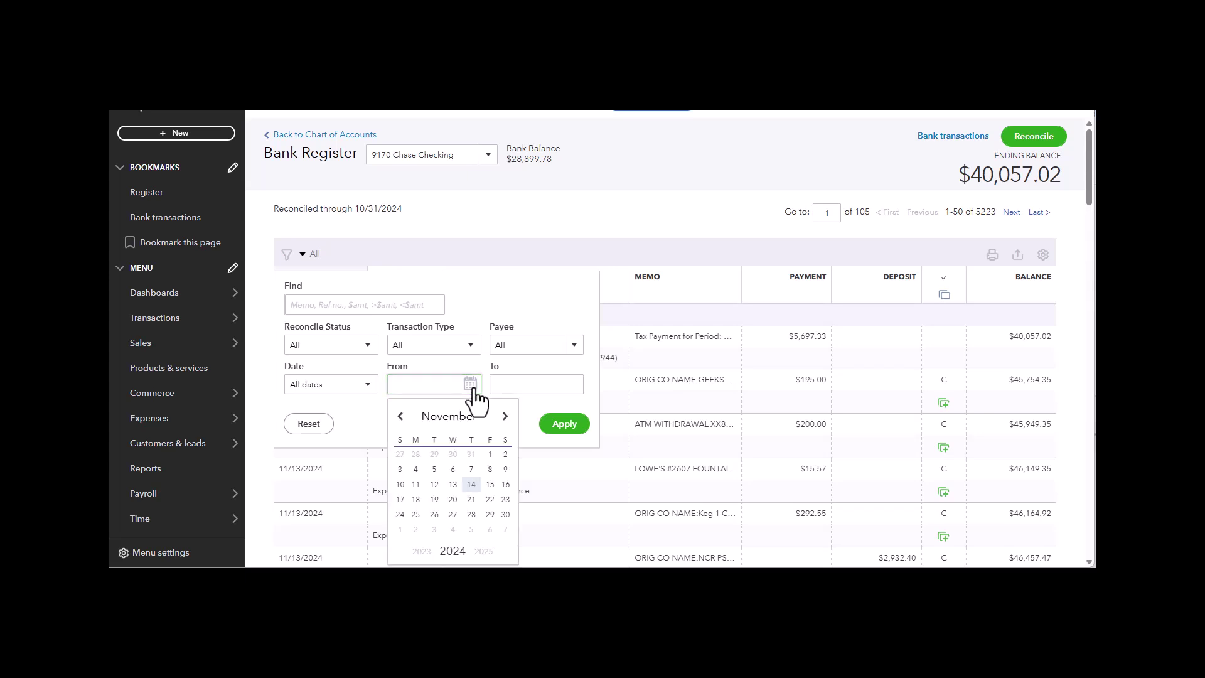
click(402, 417)
click(402, 417)
click(401, 418)
click(401, 418)
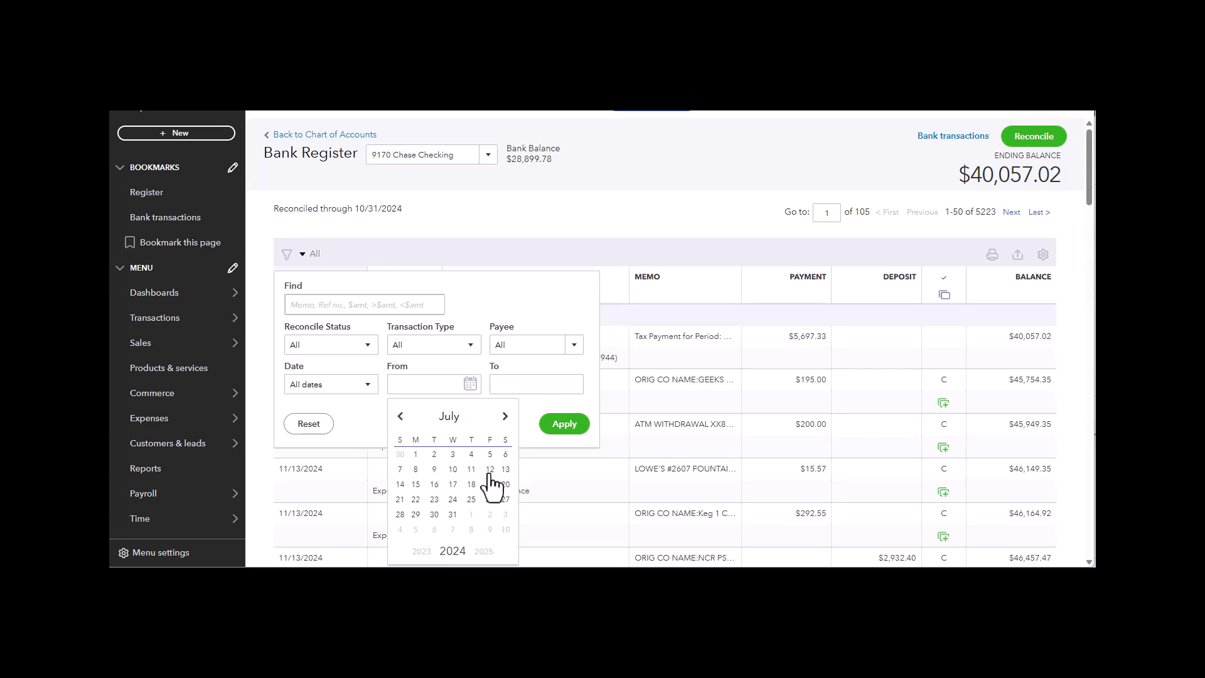
click(417, 486)
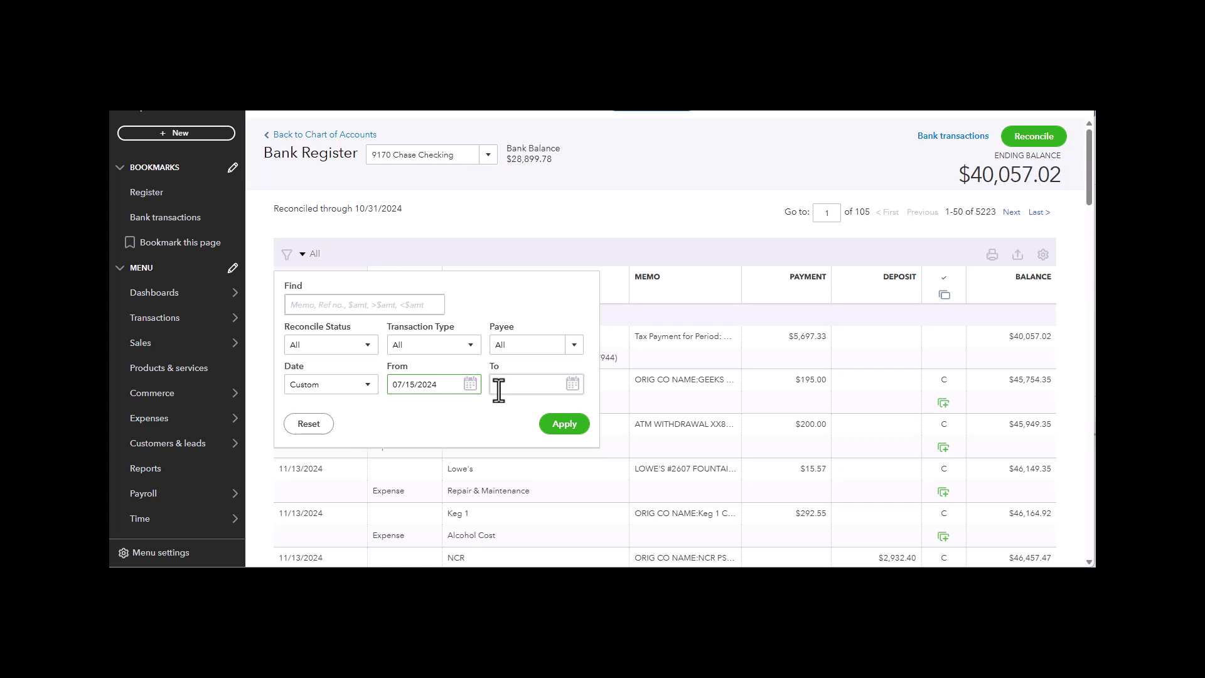
- Set the filter's end date to 07/20/2024 and apply it to the bank register
click(573, 384)
click(502, 417)
click(502, 416)
click(502, 417)
click(502, 417)
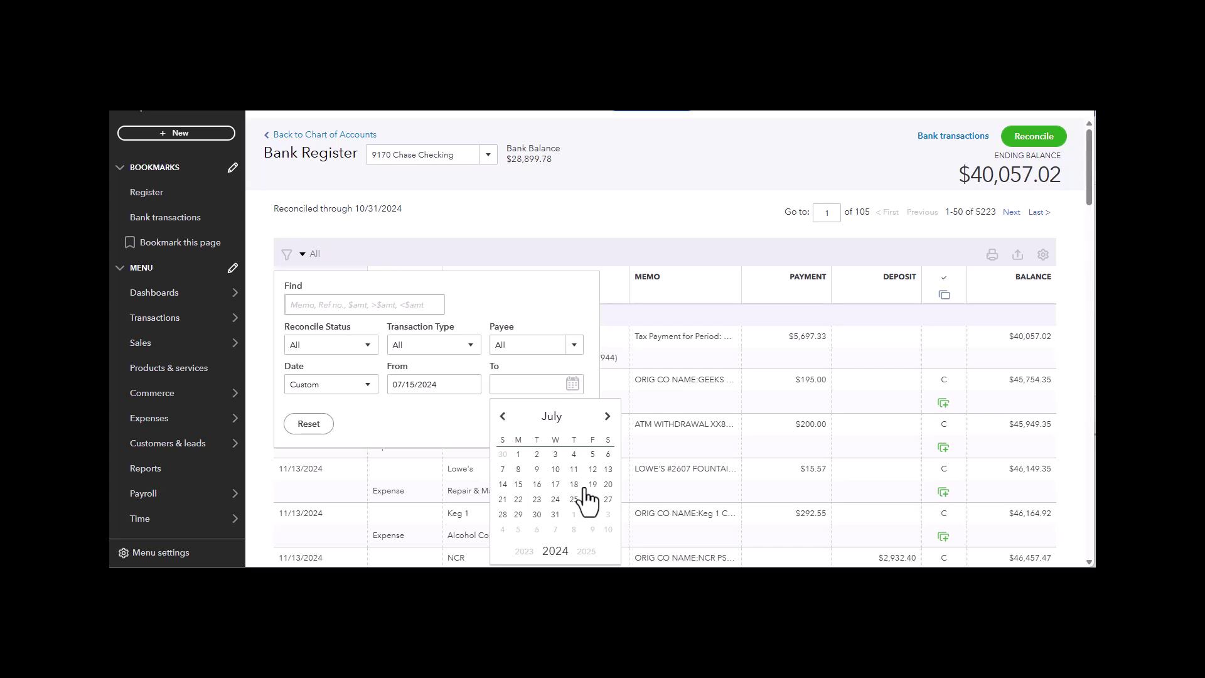
click(608, 485)
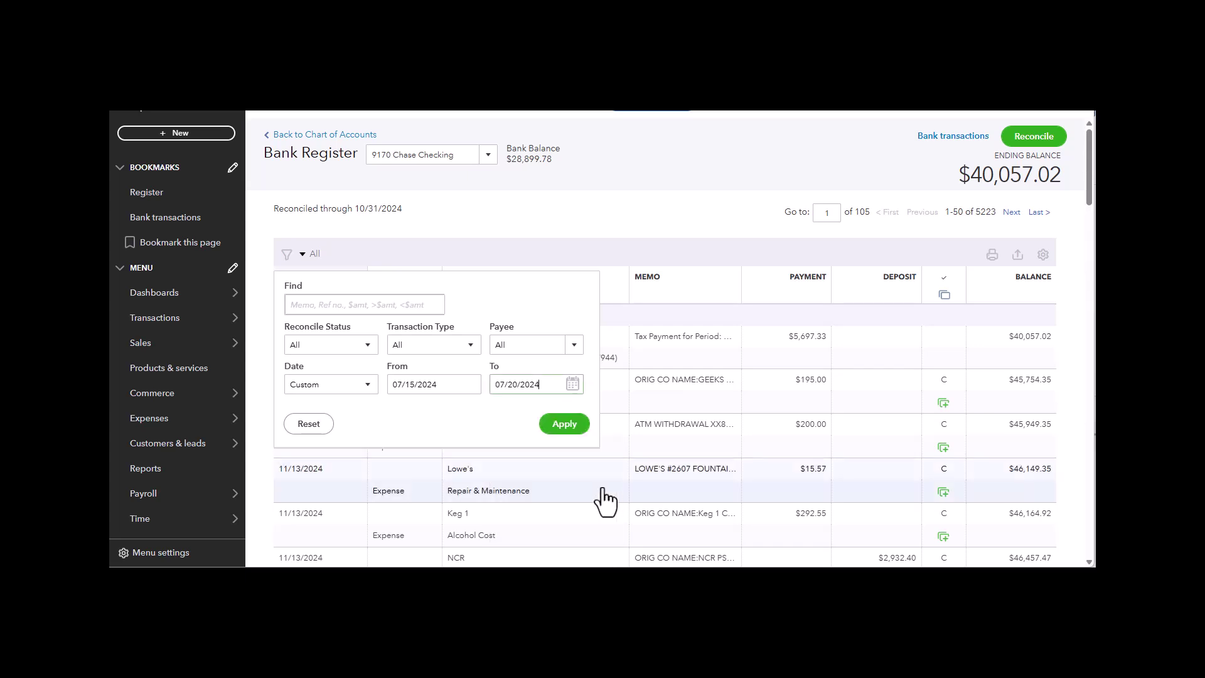
click(562, 425)
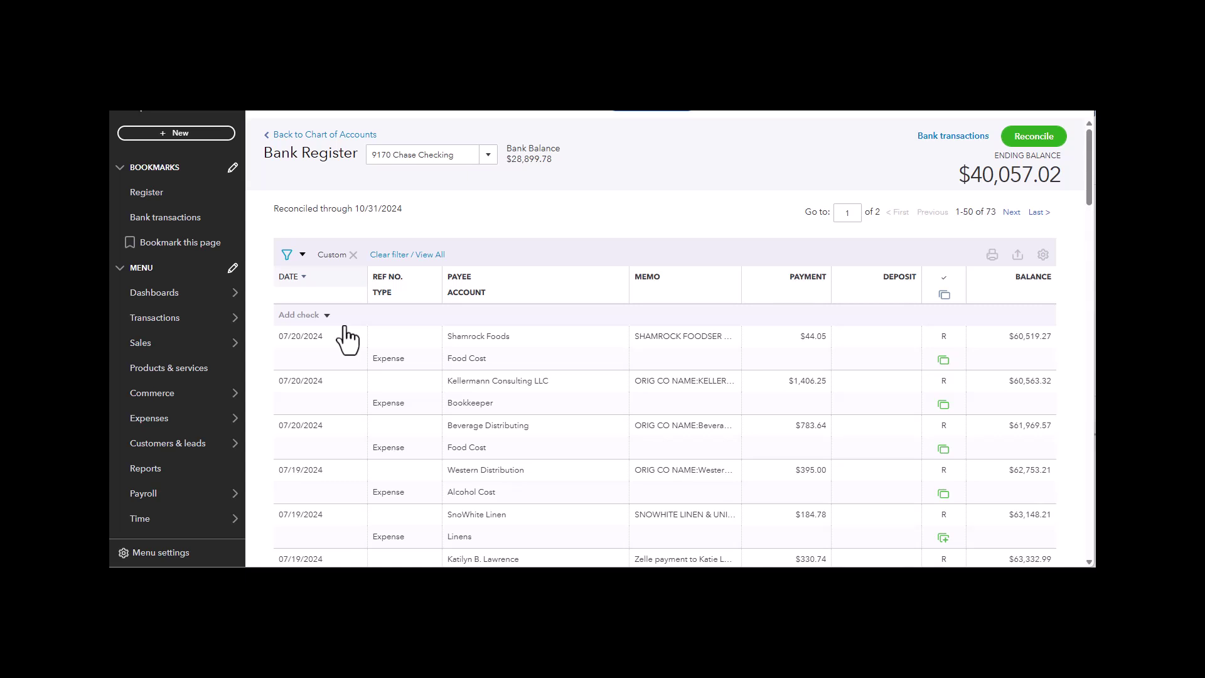
- Look through both pages of the filtered register for a deposit from Uber Eats
scroll(377, 342, down, 1)
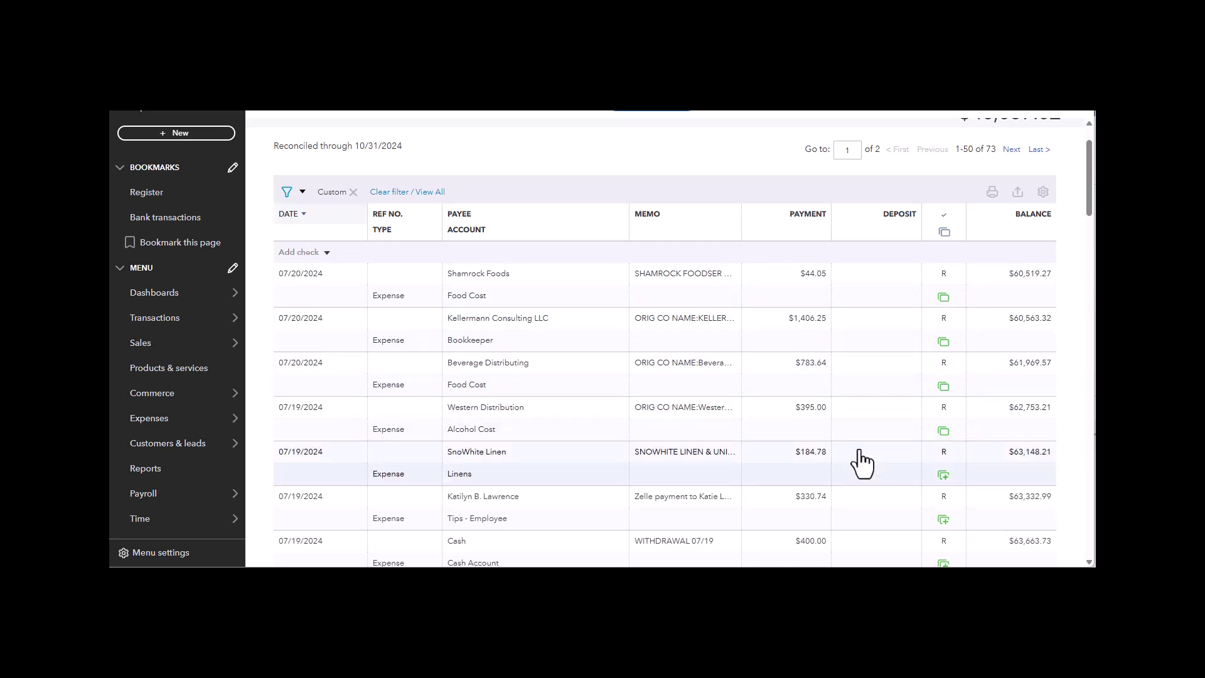
scroll(861, 462, down, 5)
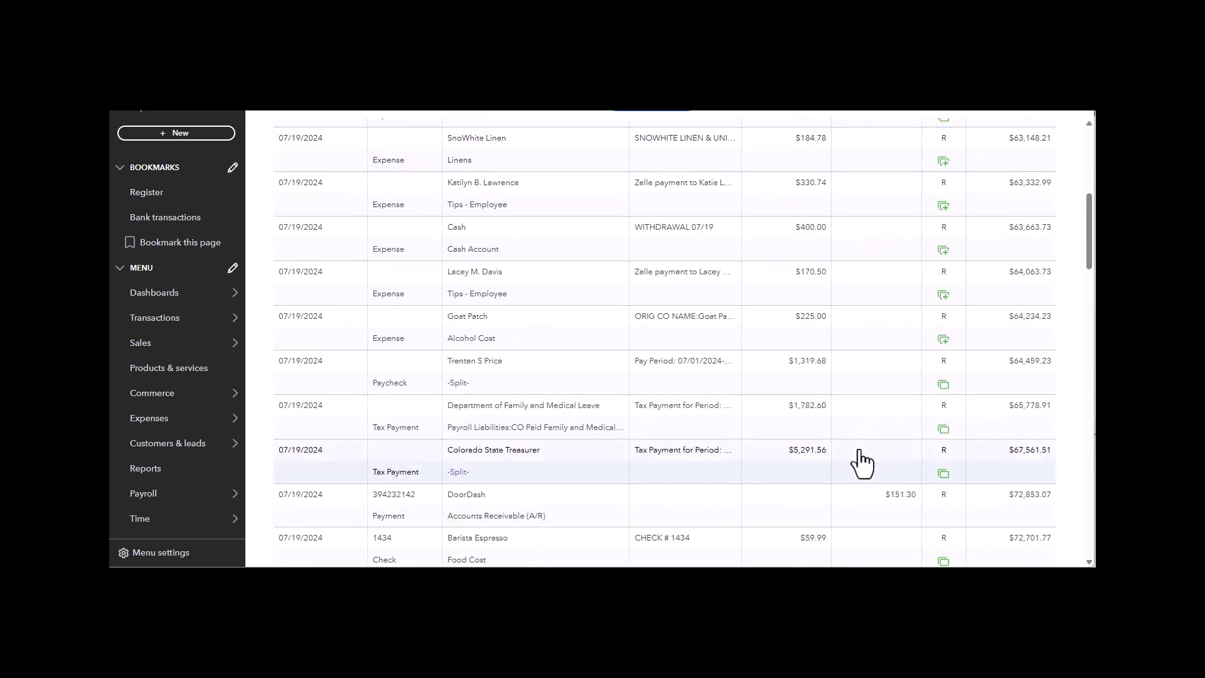
scroll(861, 463, down, 8)
scroll(861, 463, down, 7)
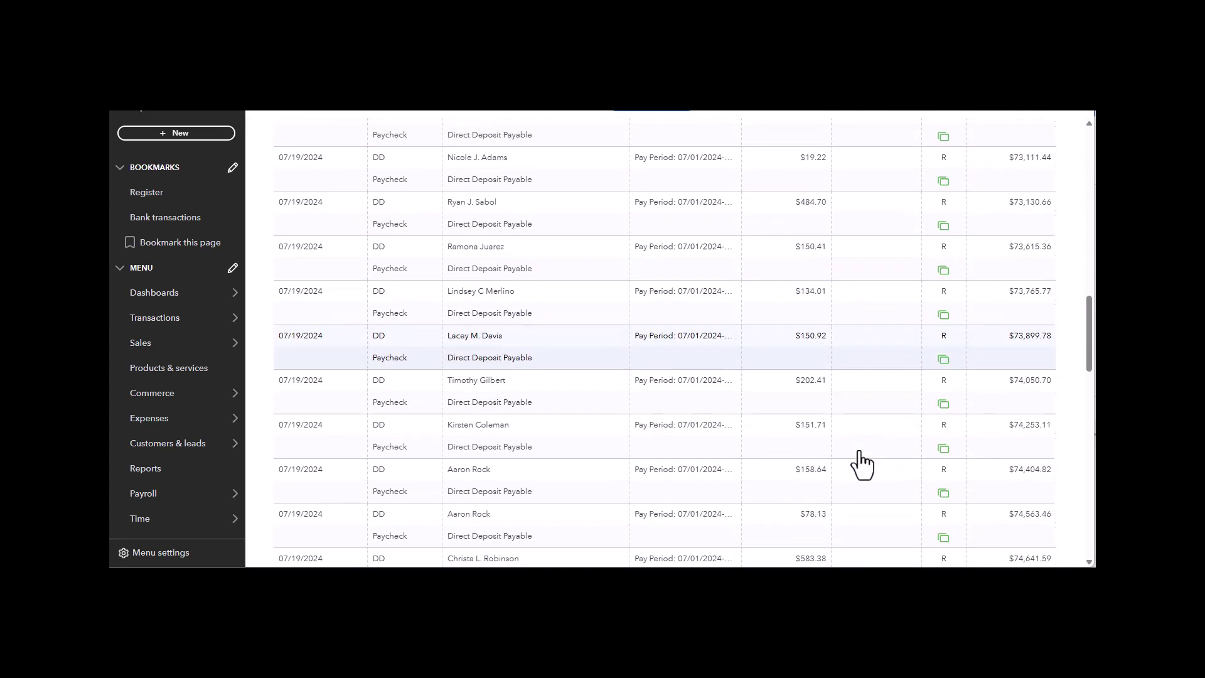
scroll(862, 463, down, 6)
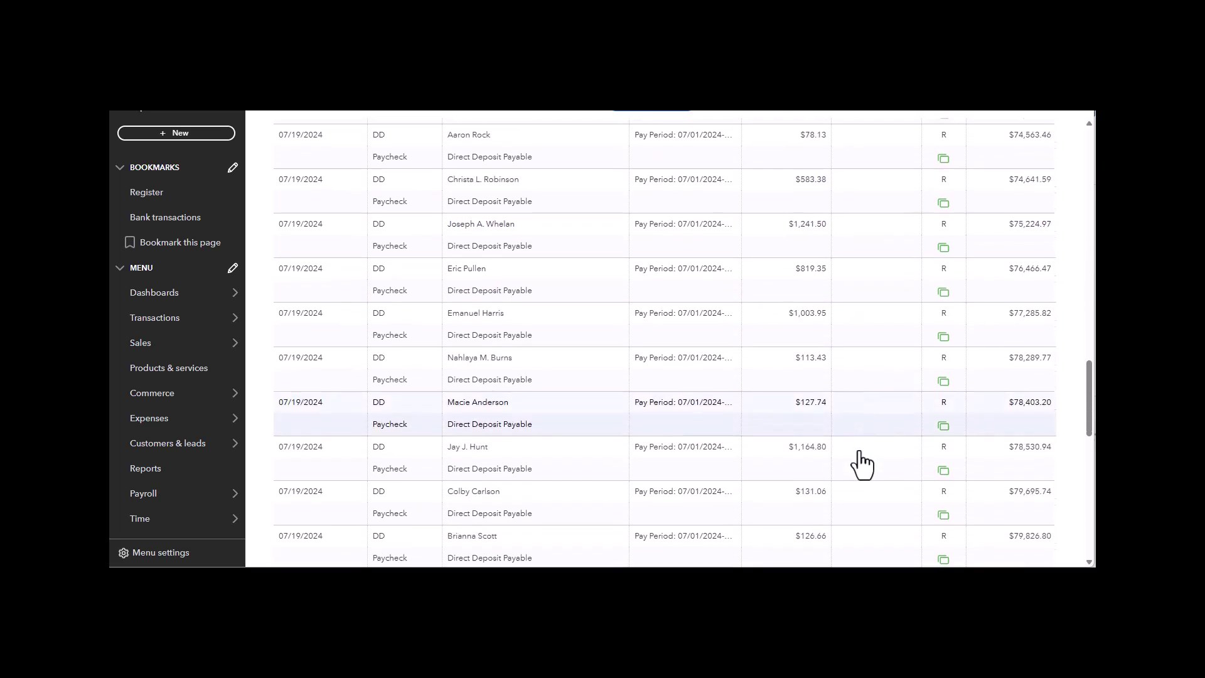
scroll(861, 464, down, 2)
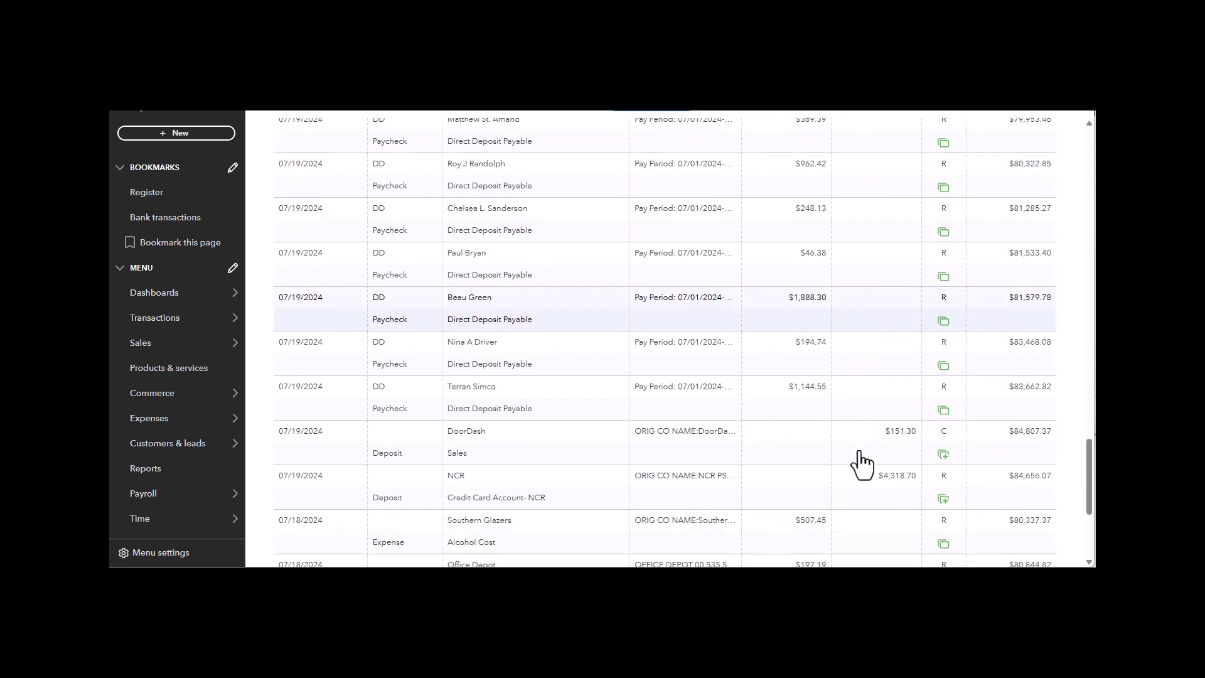
scroll(862, 464, down, 2)
scroll(862, 465, down, 2)
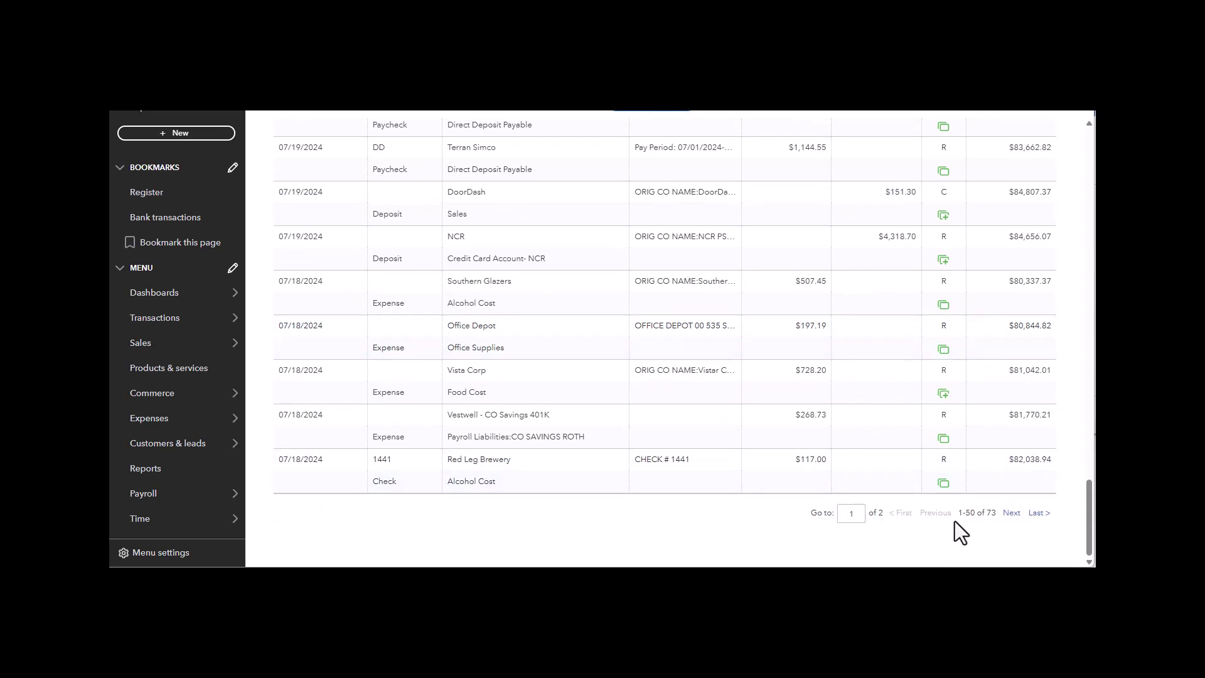
click(1012, 514)
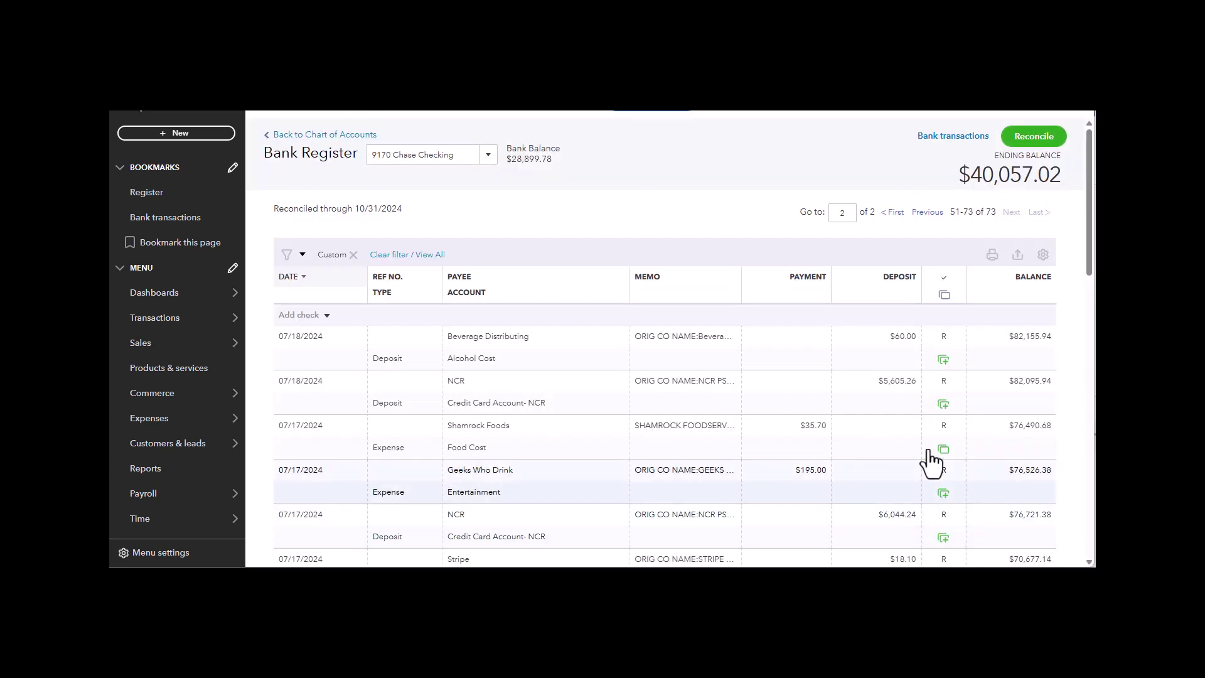
scroll(918, 345, down, 3)
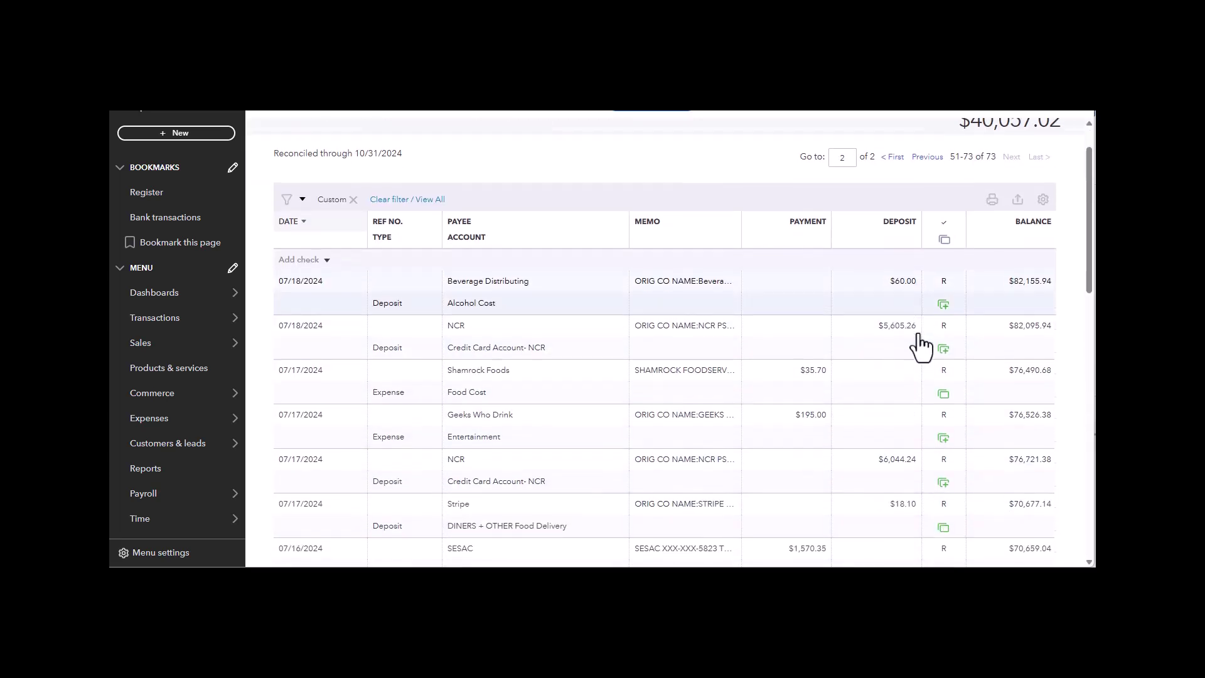
scroll(920, 346, down, 3)
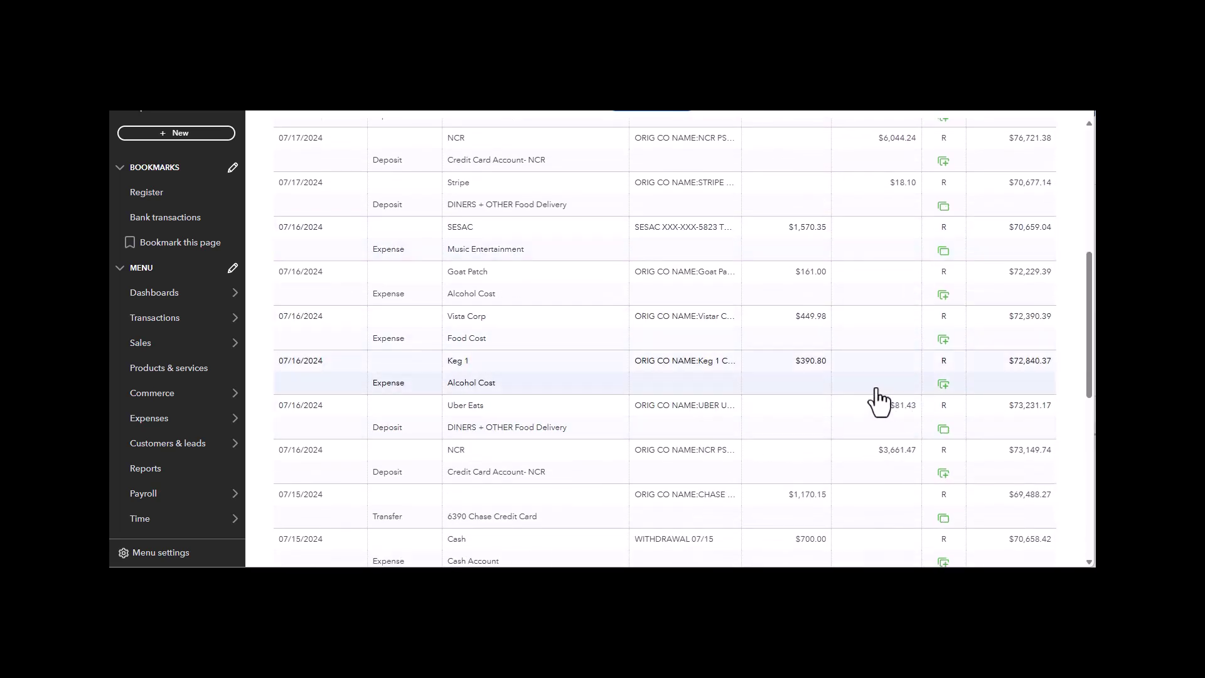
mouse_move(924, 422)
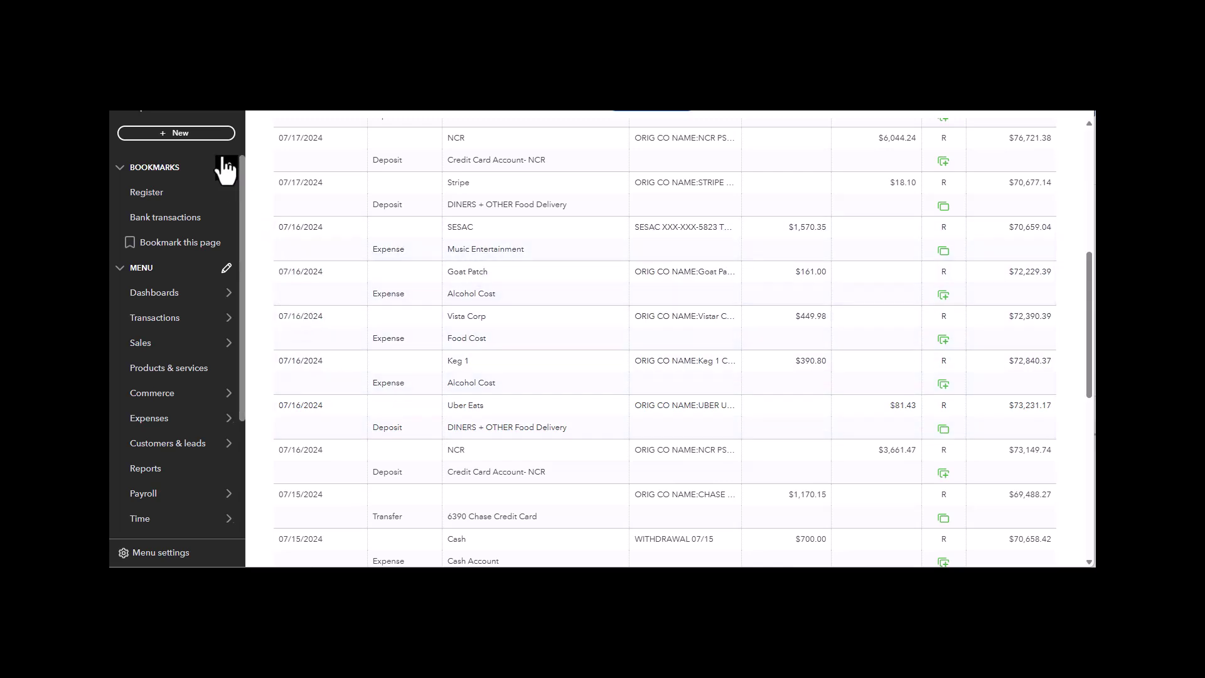
- Start a new received payment and choose Uber Eats as the customer
click(194, 135)
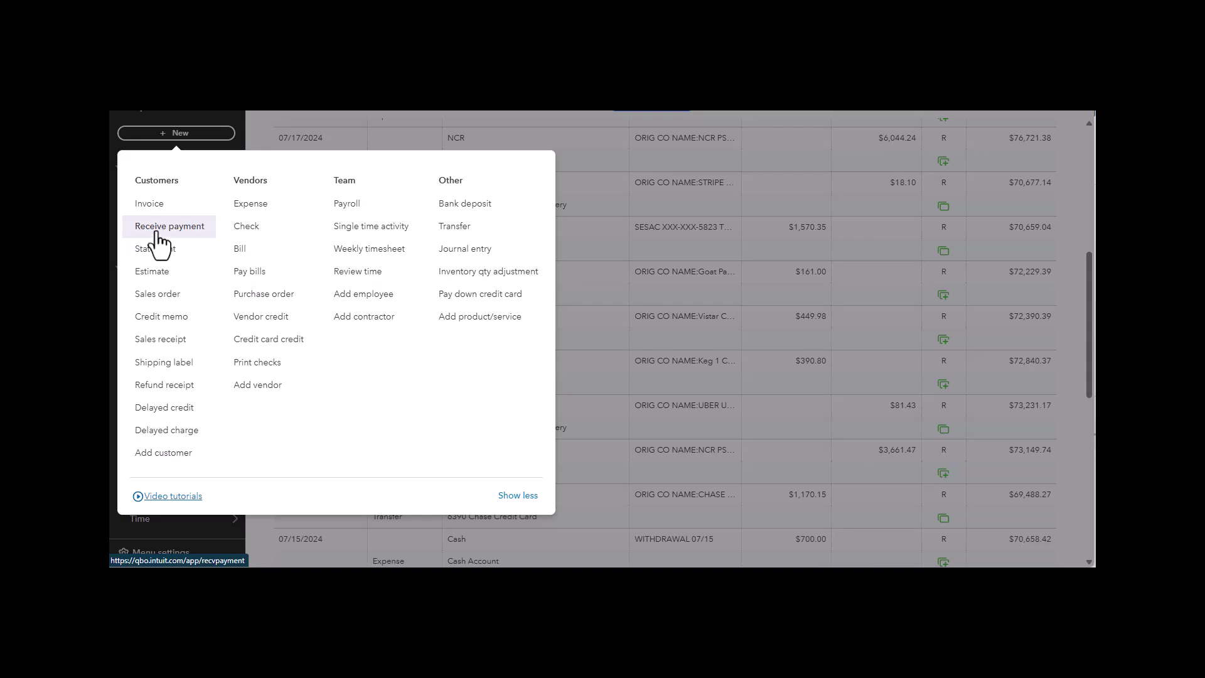
key(Escape)
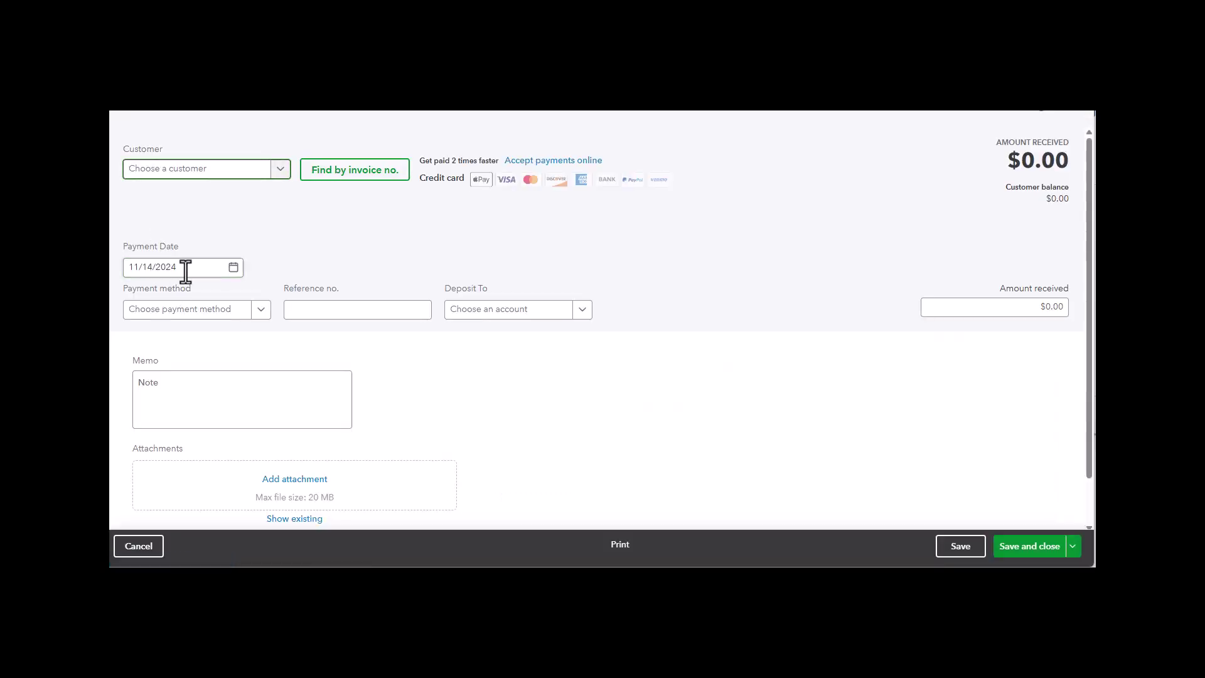
click(211, 170)
scroll(201, 264, down, 3)
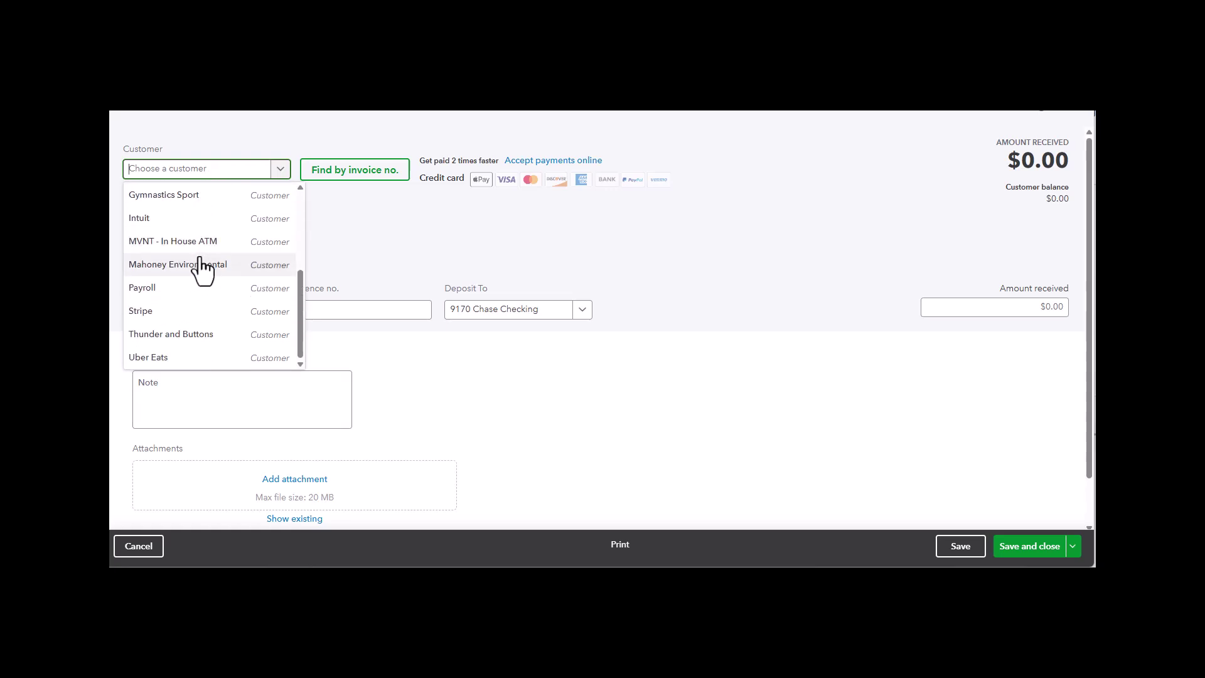
click(173, 360)
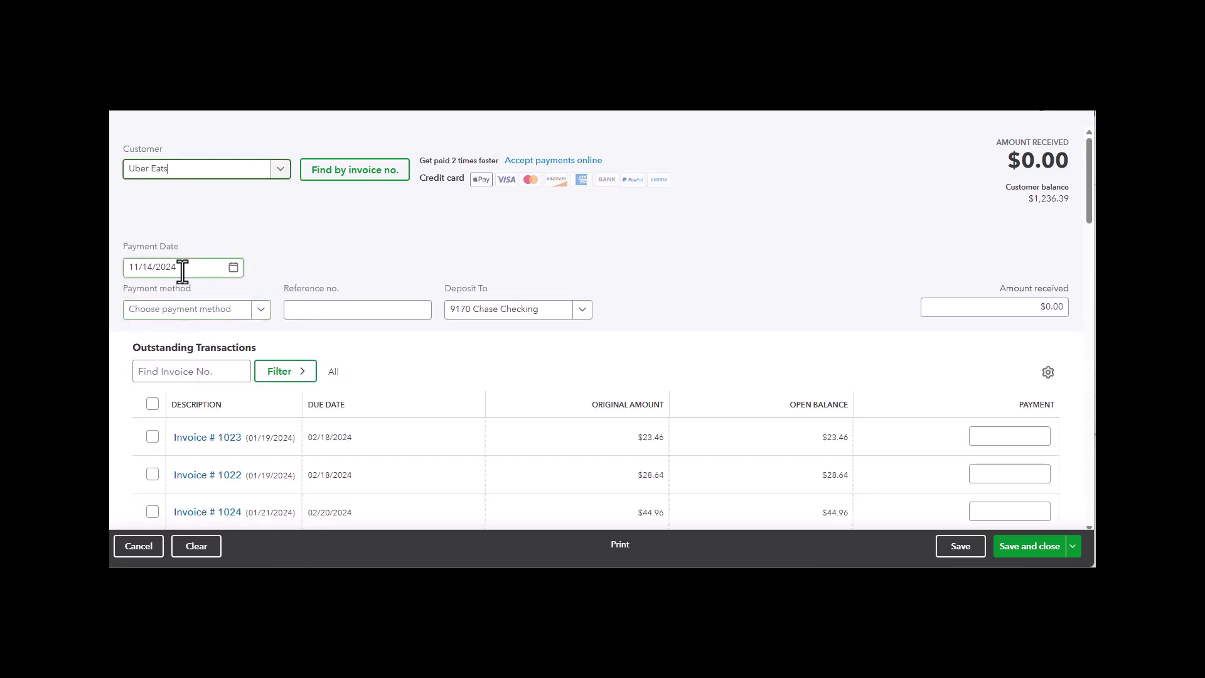
- Set the payment date to 07/16/2024 and the payment method to Wire
drag(180, 267, 129, 270)
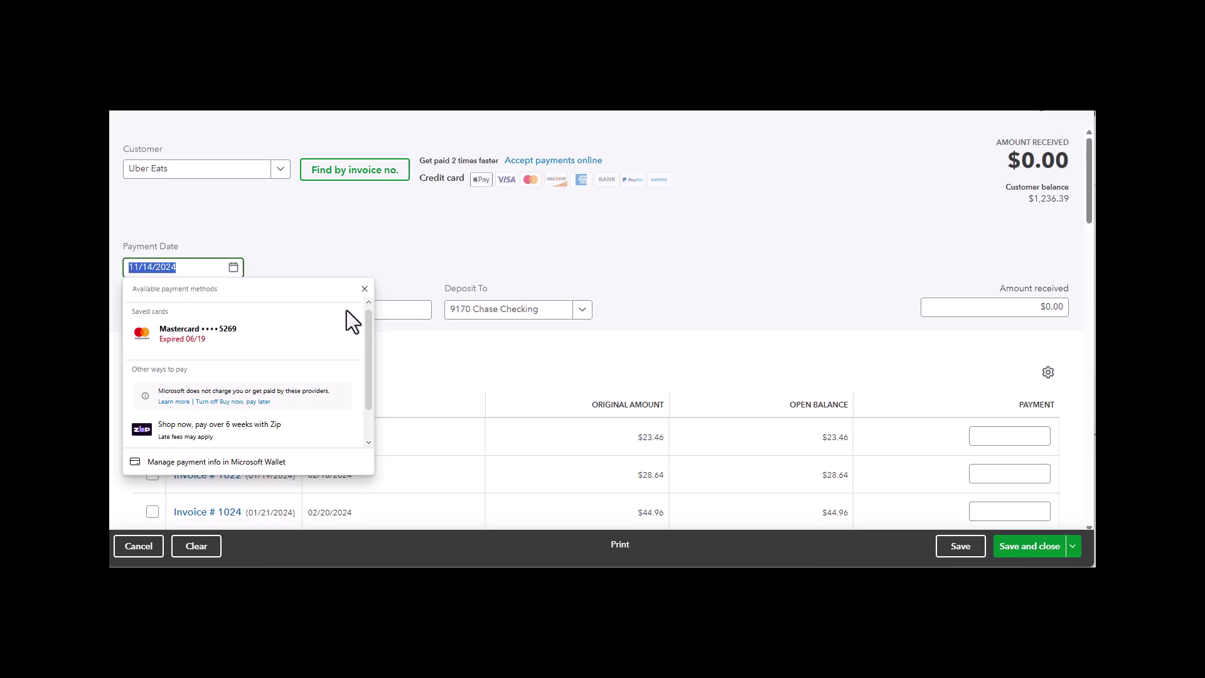
click(365, 290)
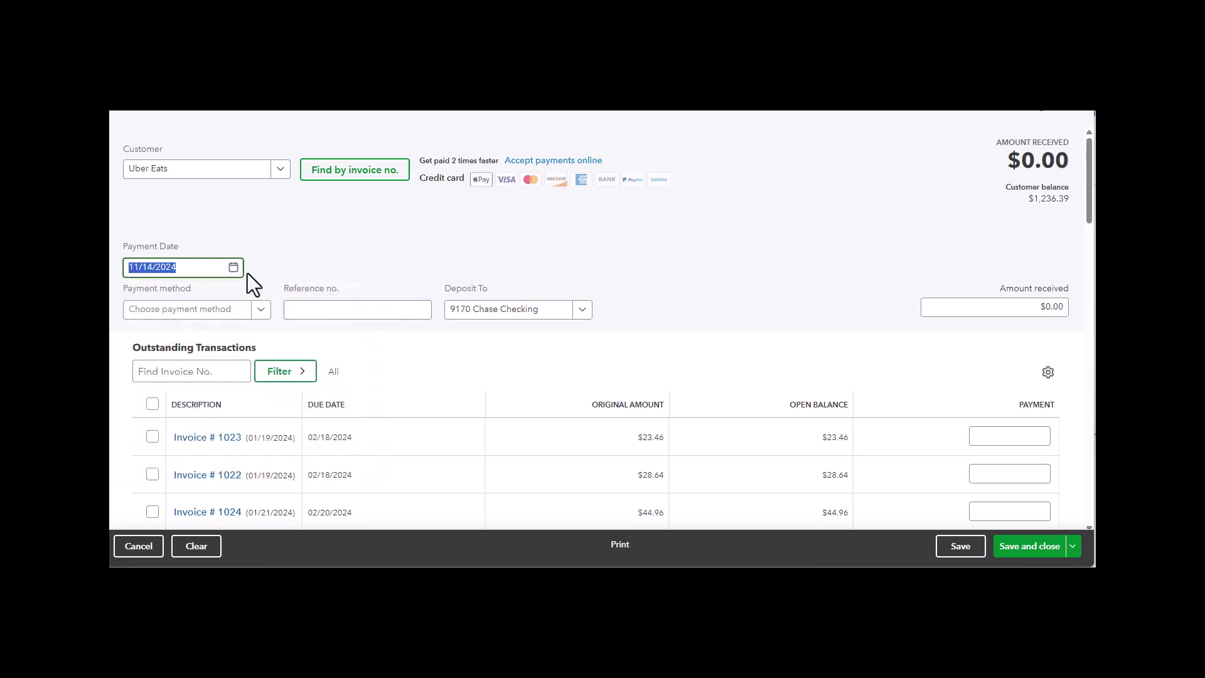
text(7/15)
text(6/2024)
click(195, 311)
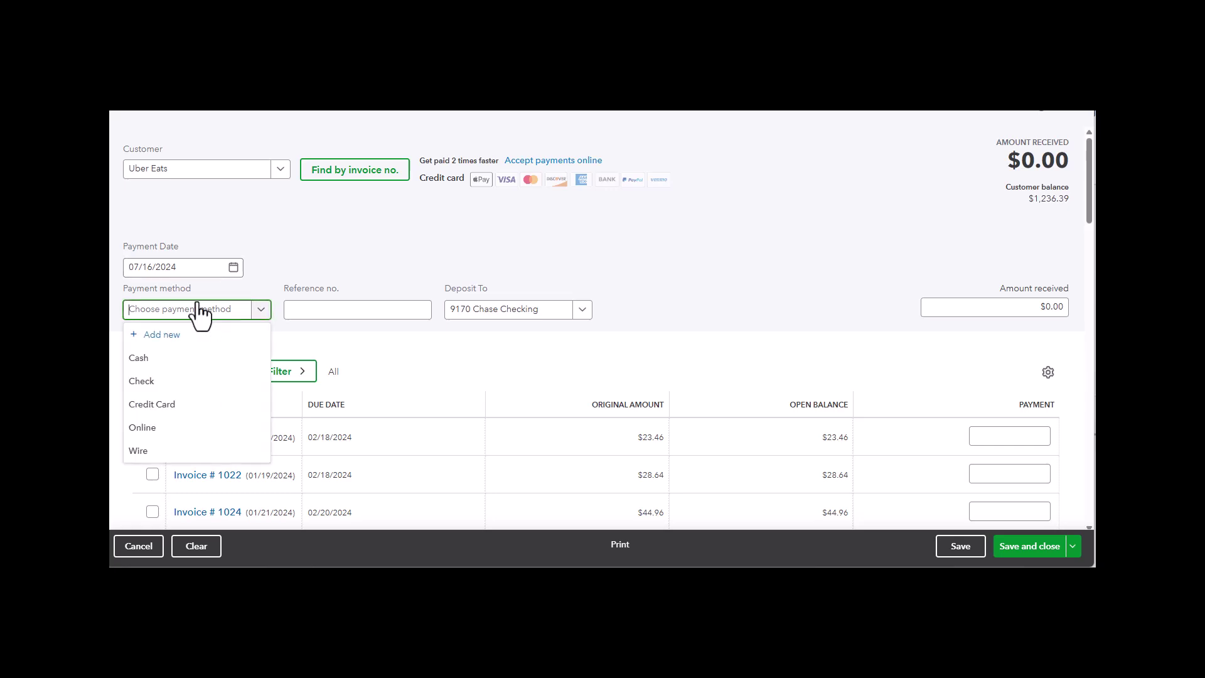
click(163, 452)
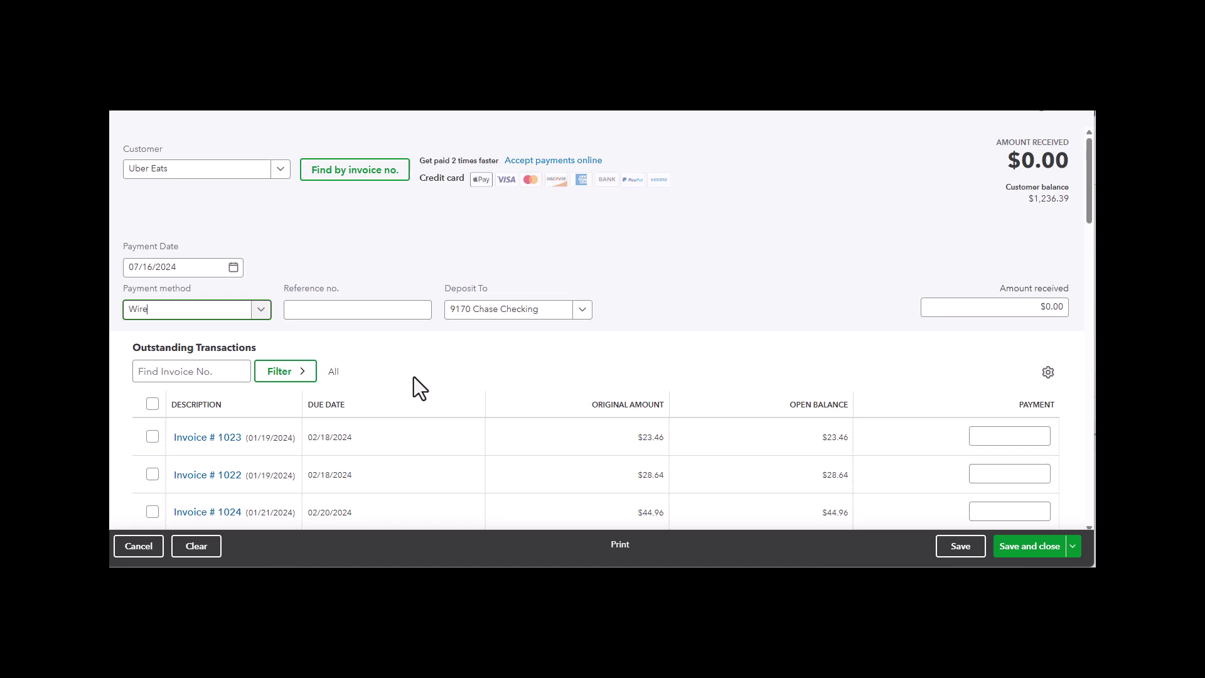
- Filter the outstanding Uber Eats invoices to the date range 07/12/2024 to 07/12/2024
click(281, 374)
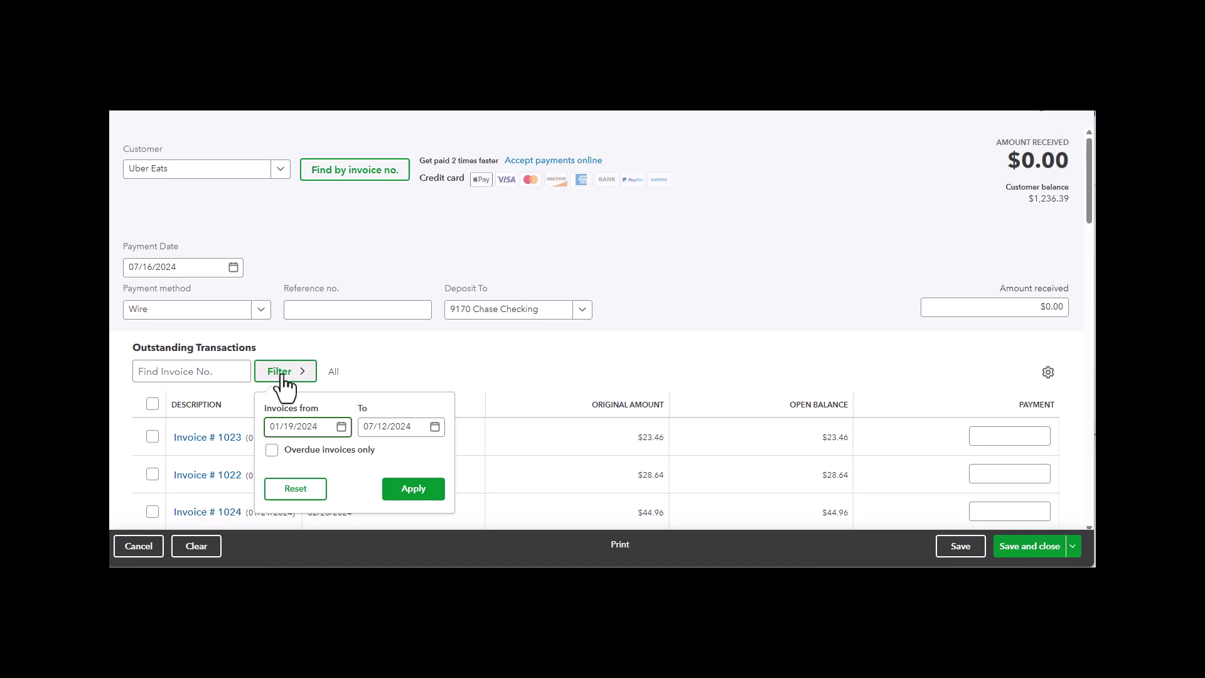
drag(321, 432, 266, 431)
text(7/12)
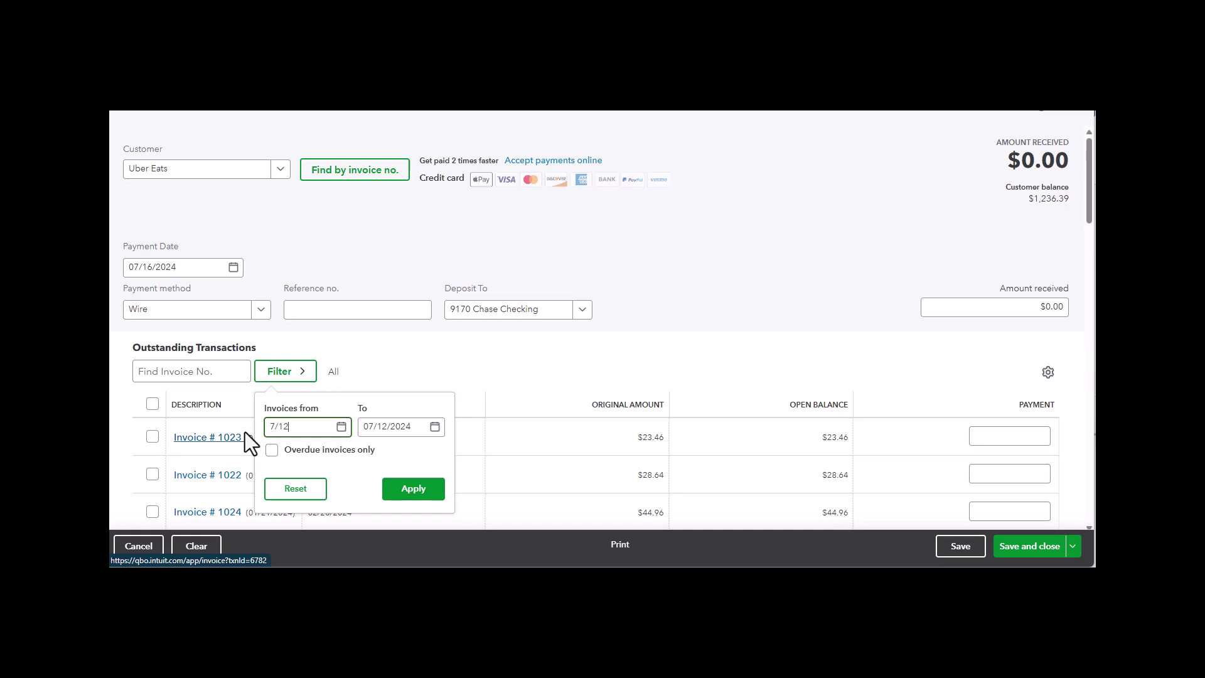
text(/2024)
key(Tab)
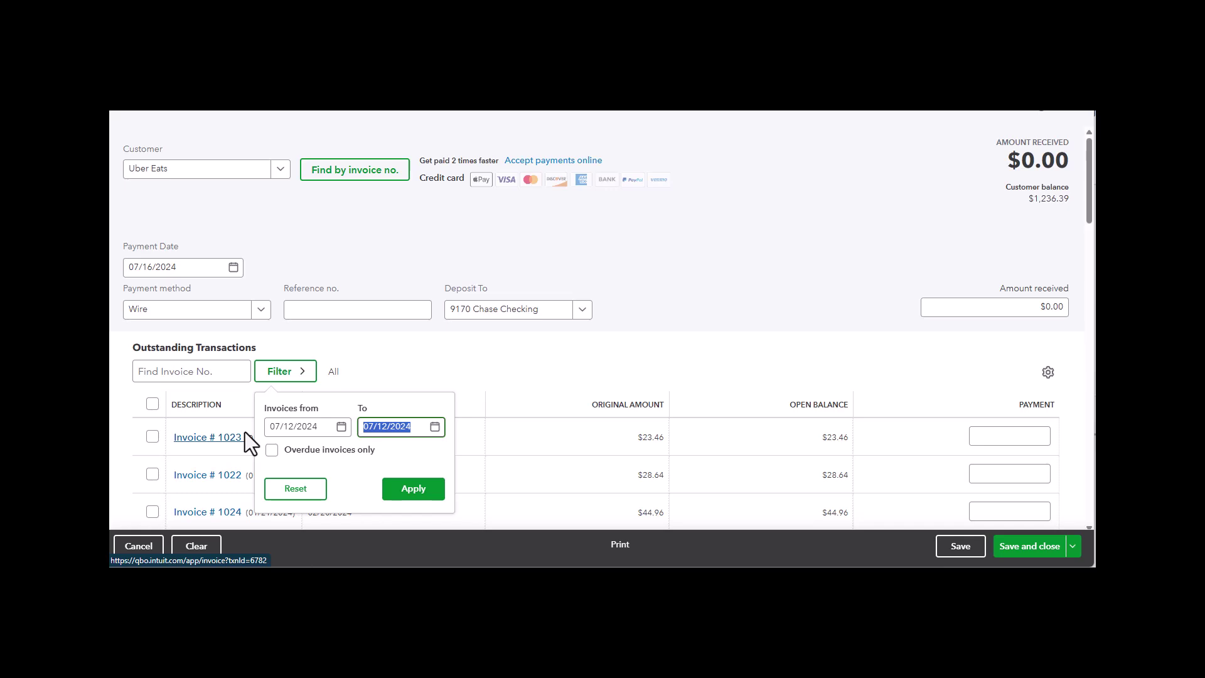
text(7/12/2024)
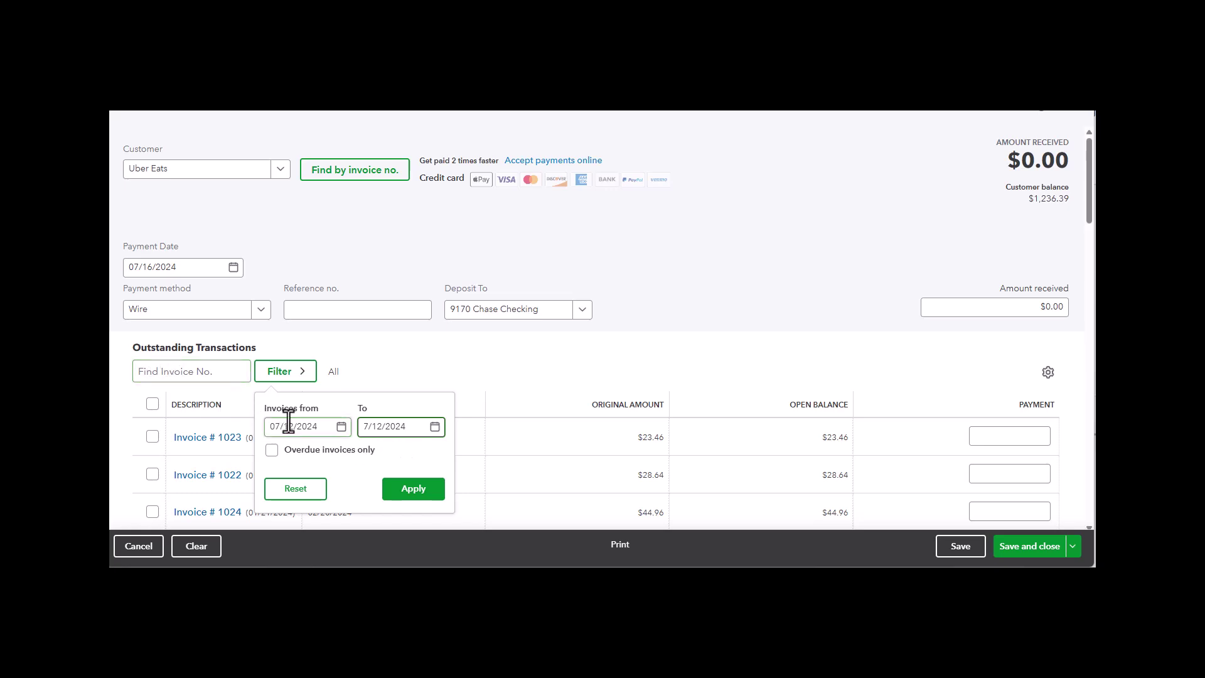
click(410, 490)
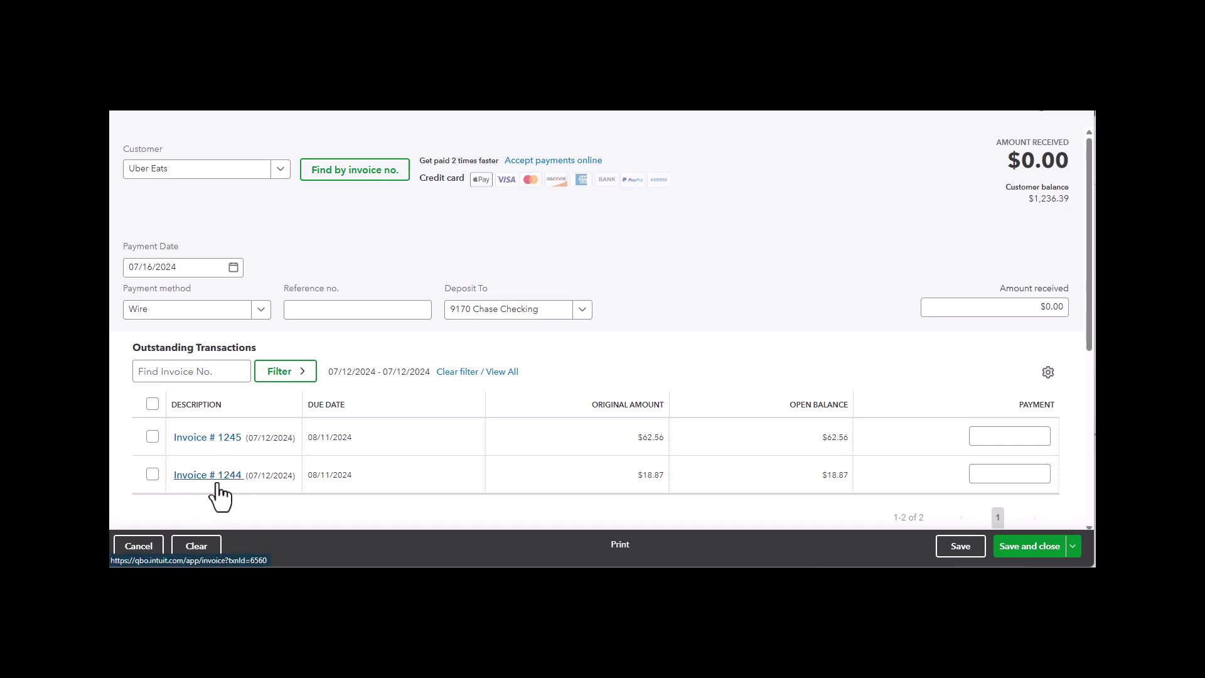
- Apply the payment to all of the filtered invoices, then save and close it
click(158, 406)
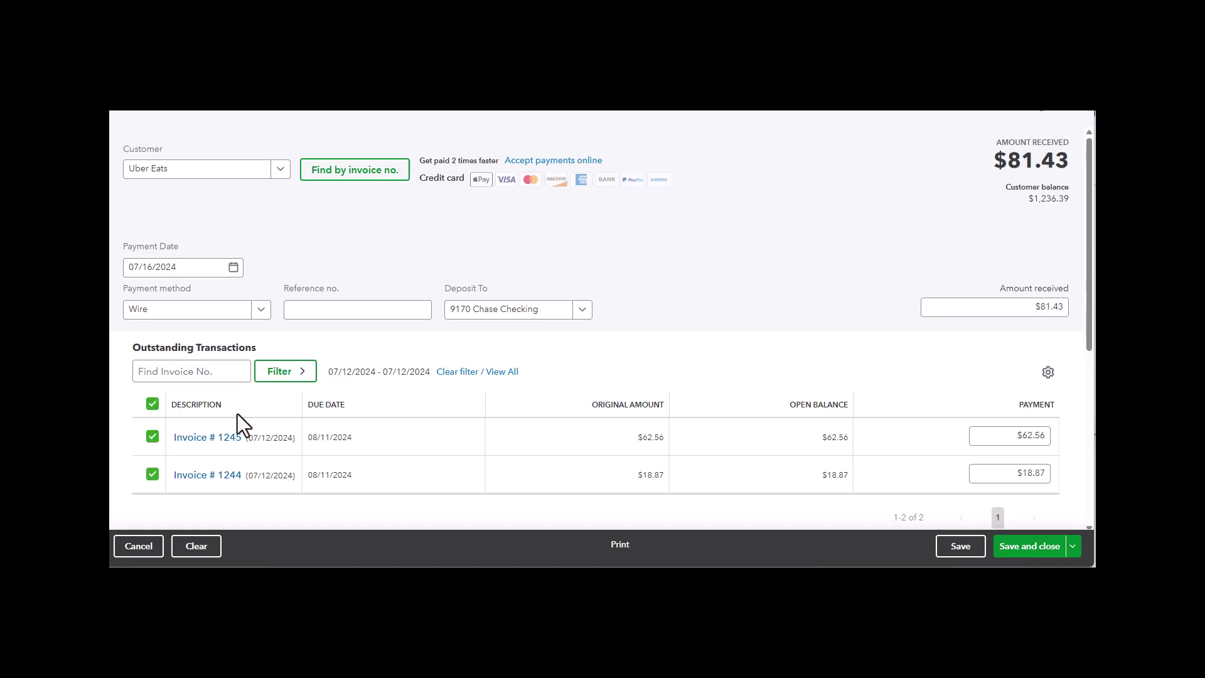
click(1065, 302)
click(1021, 557)
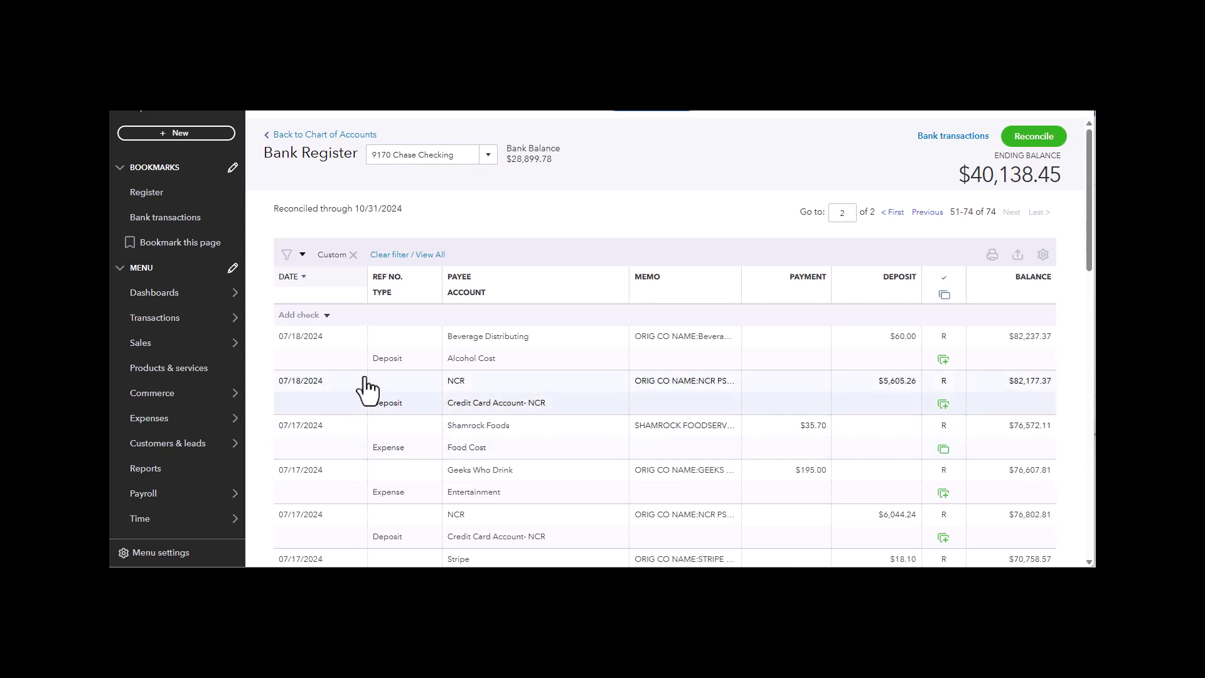
- Delete the 07/16/2024 Uber Eats deposit posted to DINERS + OTHER Food Delivery from the bank register, accepting the warnings
scroll(364, 389, down, 4)
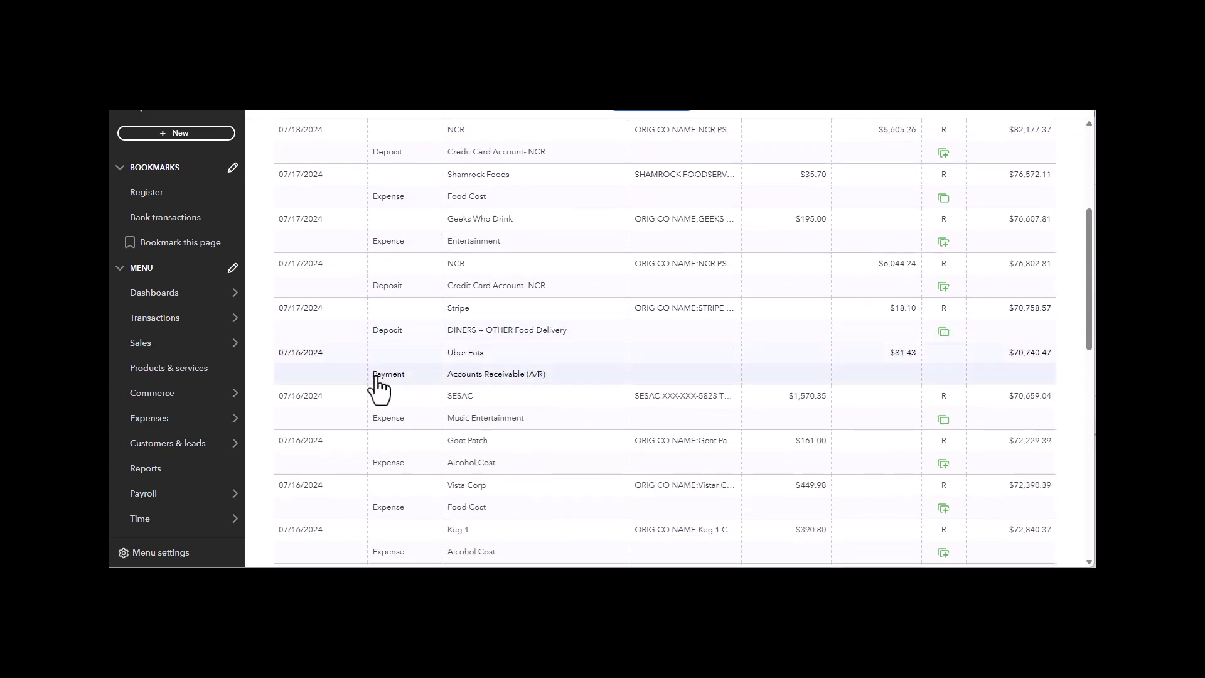
scroll(377, 389, down, 1)
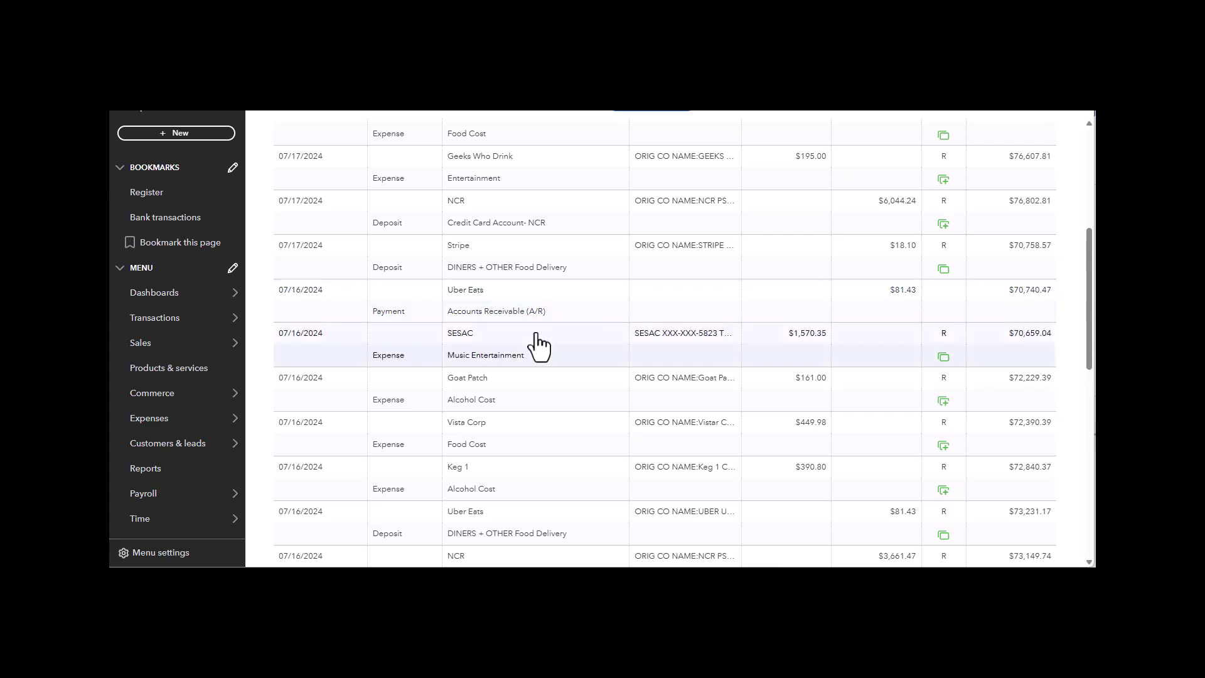
click(709, 540)
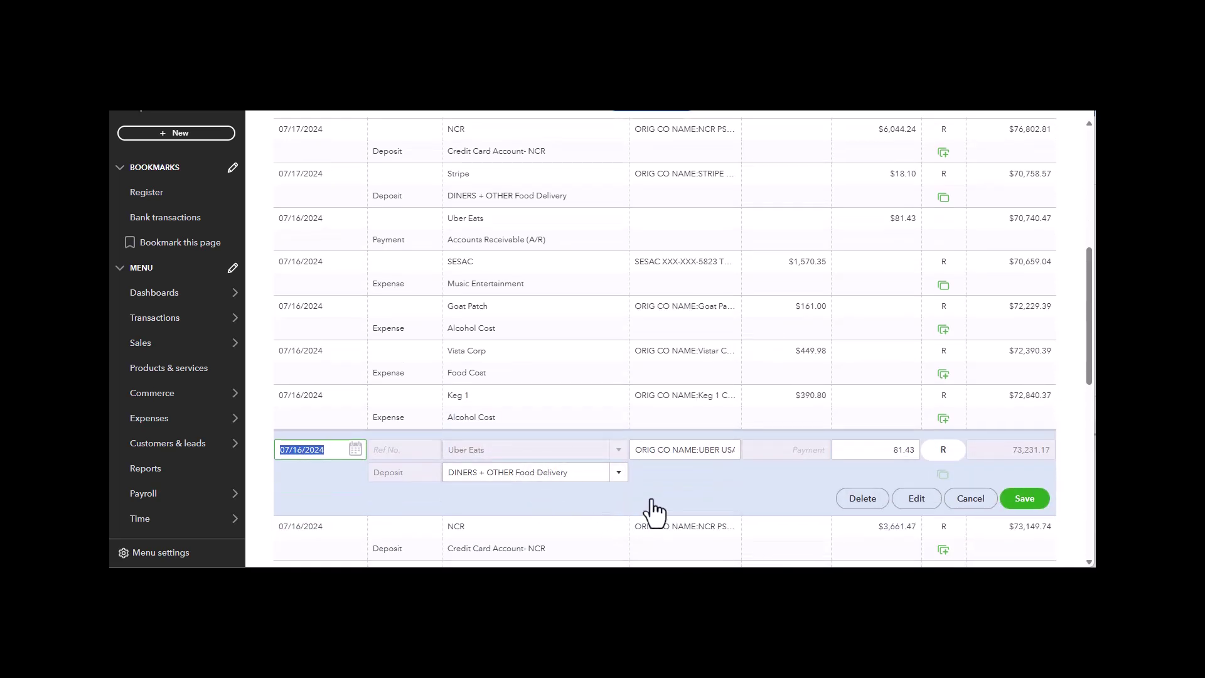
click(855, 502)
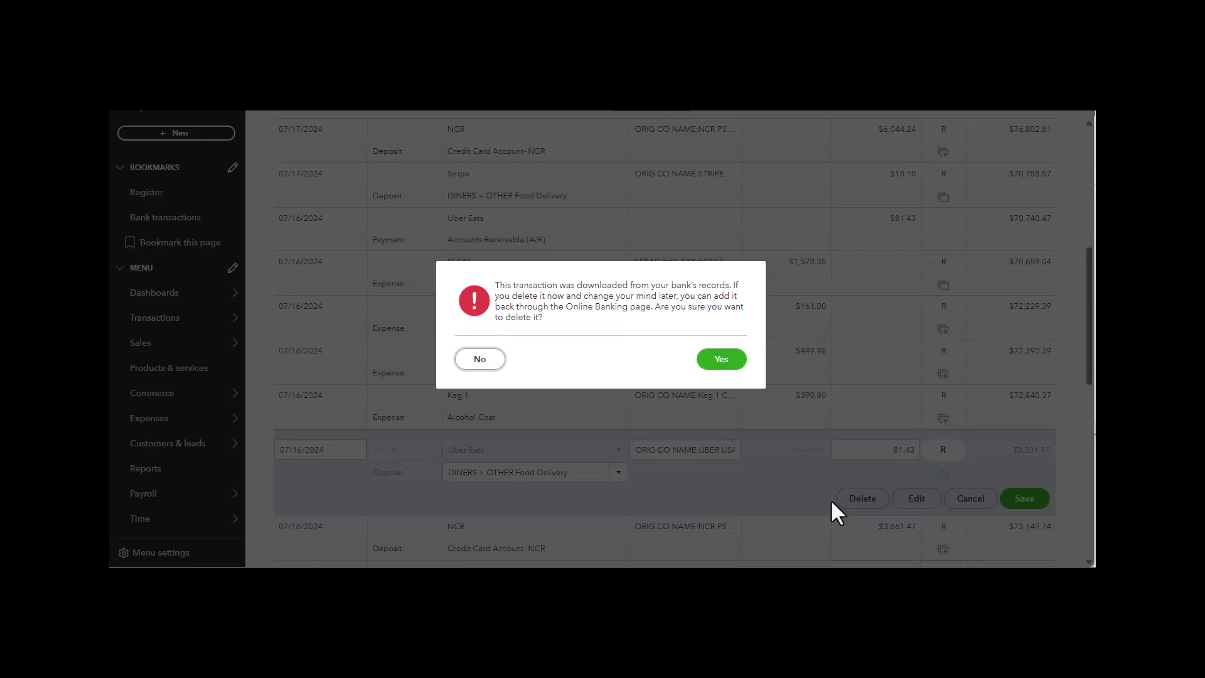
click(727, 365)
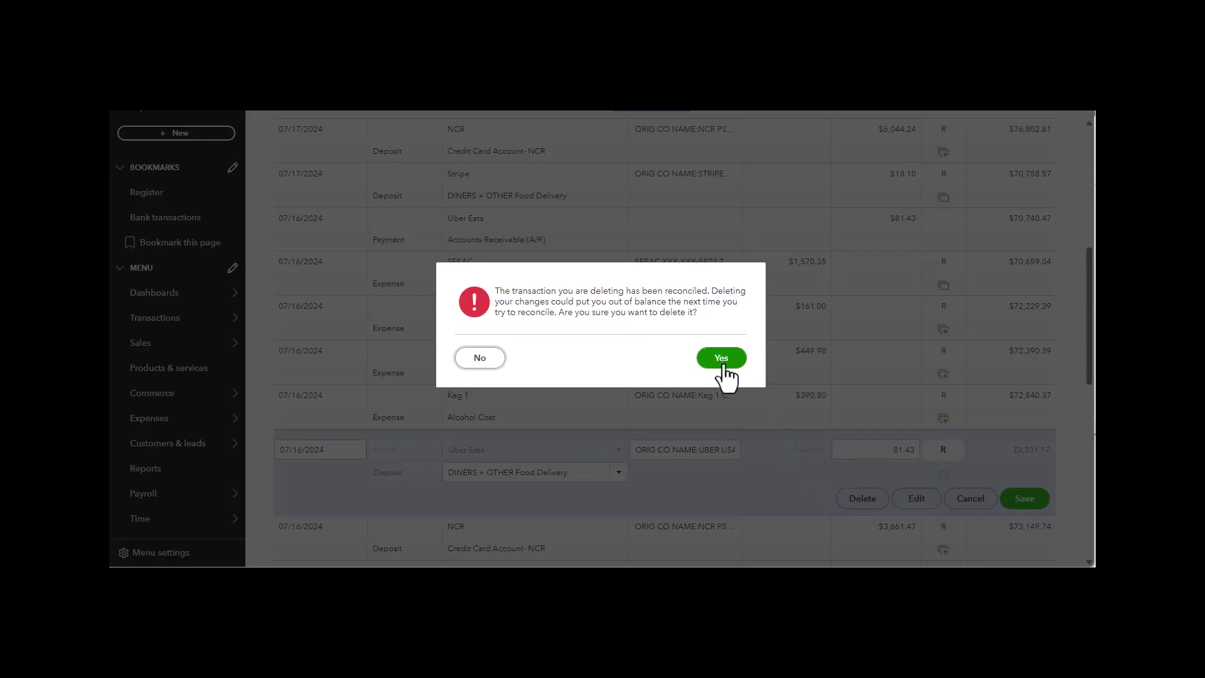
click(725, 367)
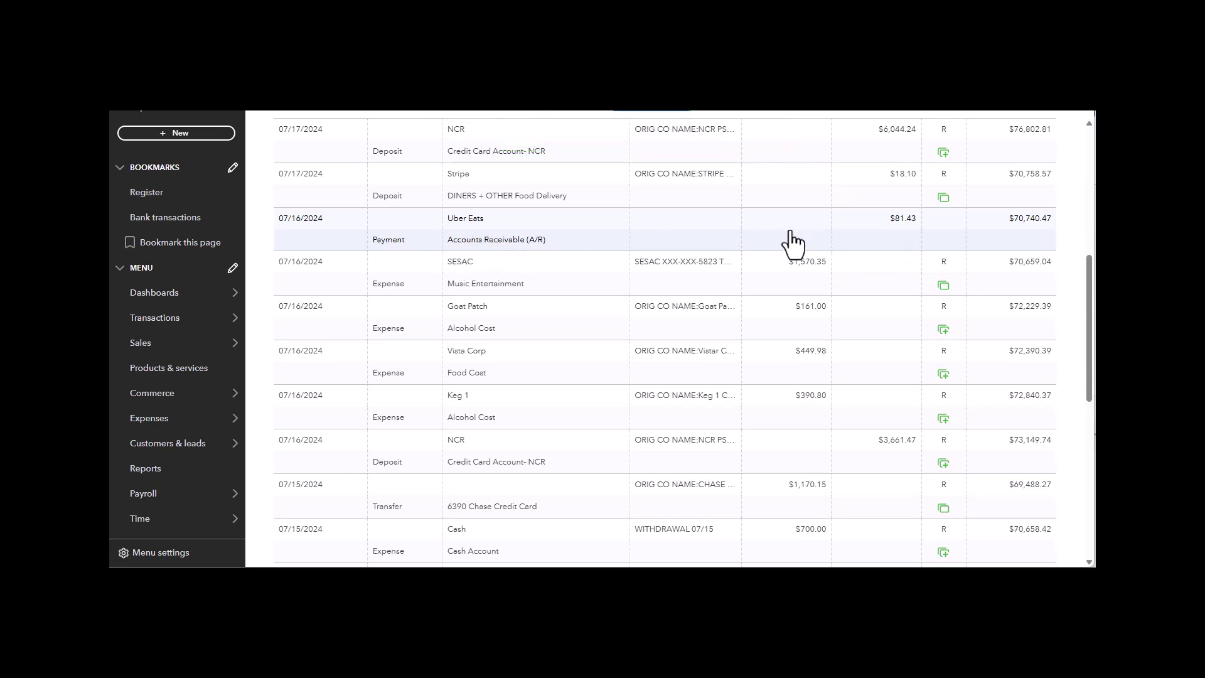
- Mark the 07/16/2024 Uber Eats payment in the register as reconciled (R) and save the change
click(761, 248)
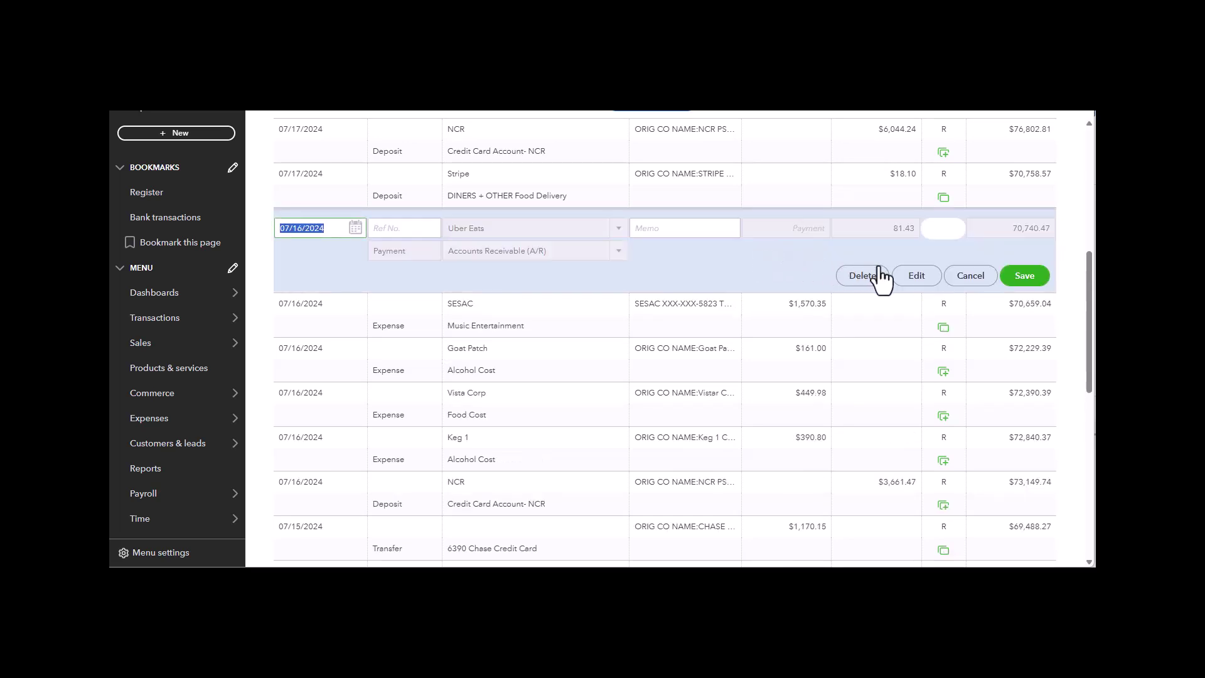
click(943, 236)
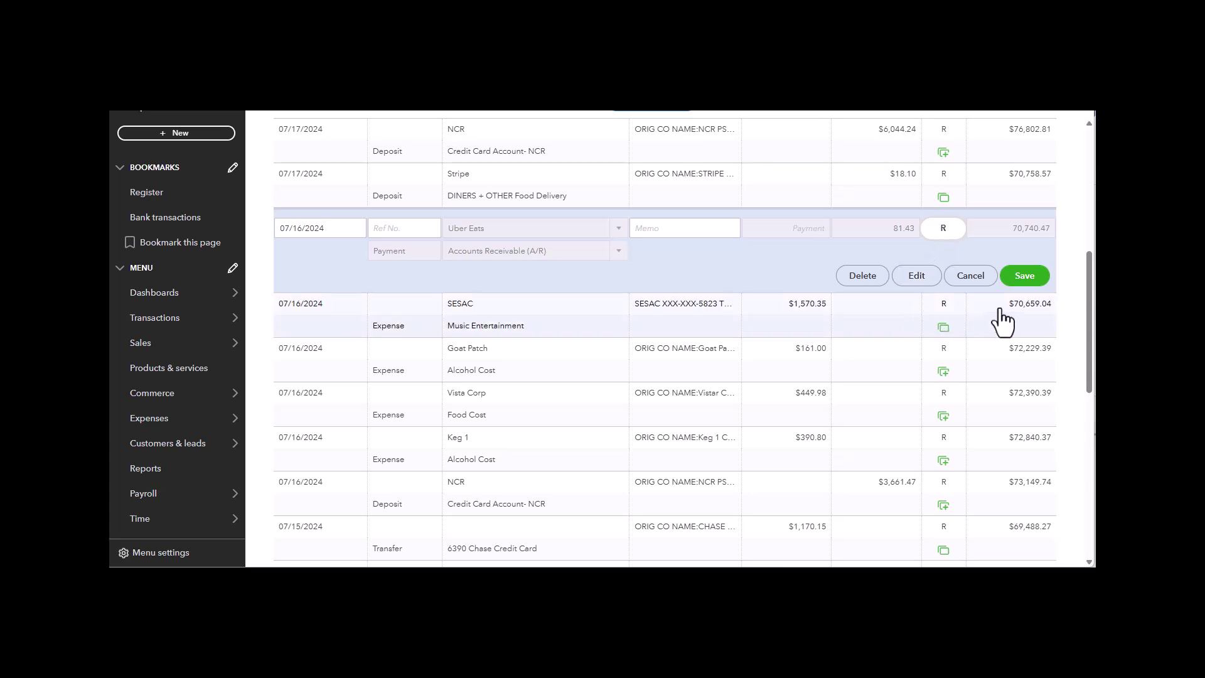
click(1028, 282)
click(716, 358)
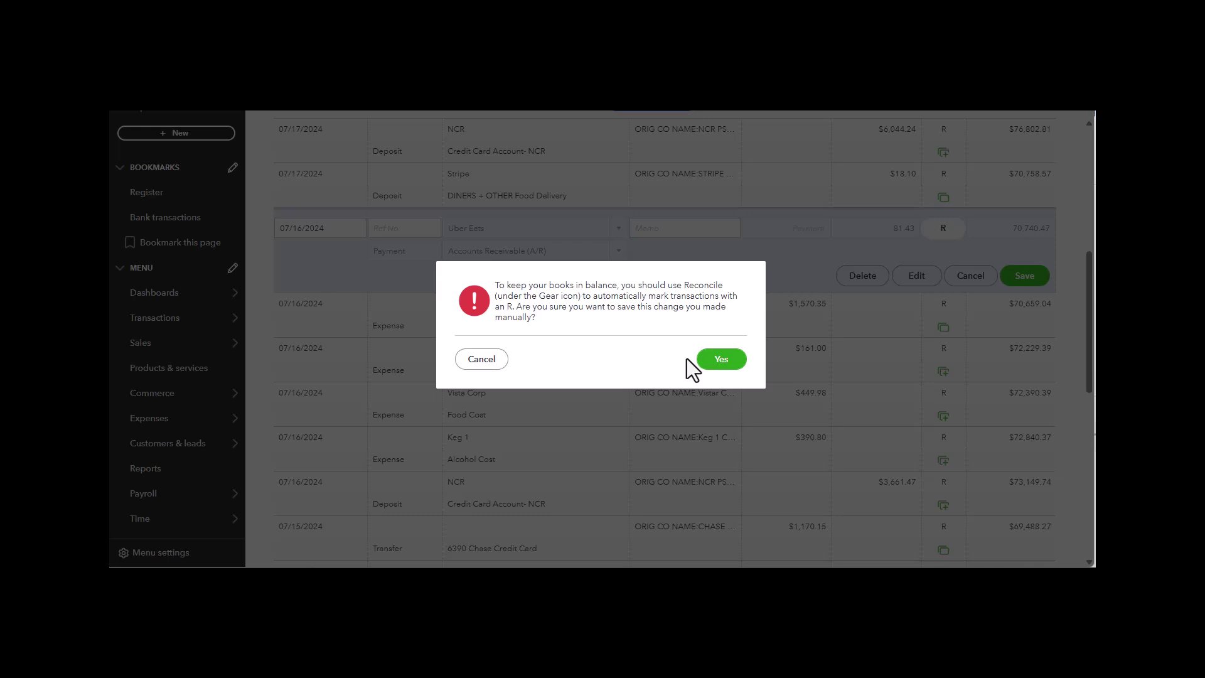
click(712, 364)
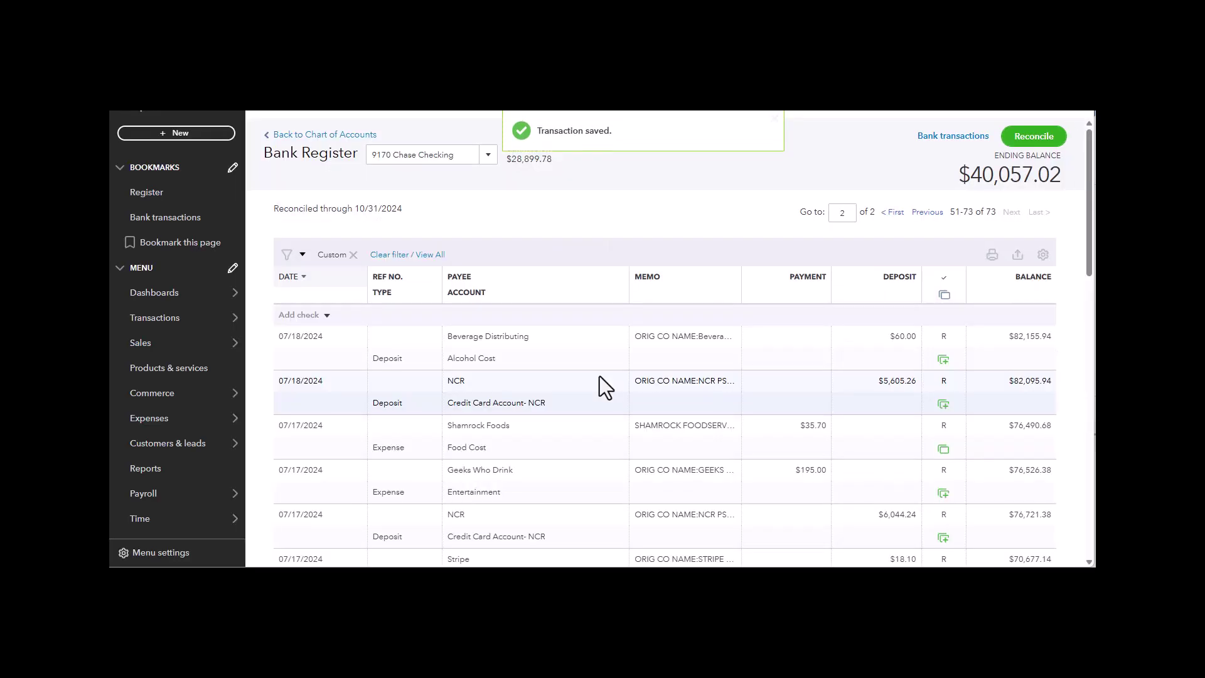